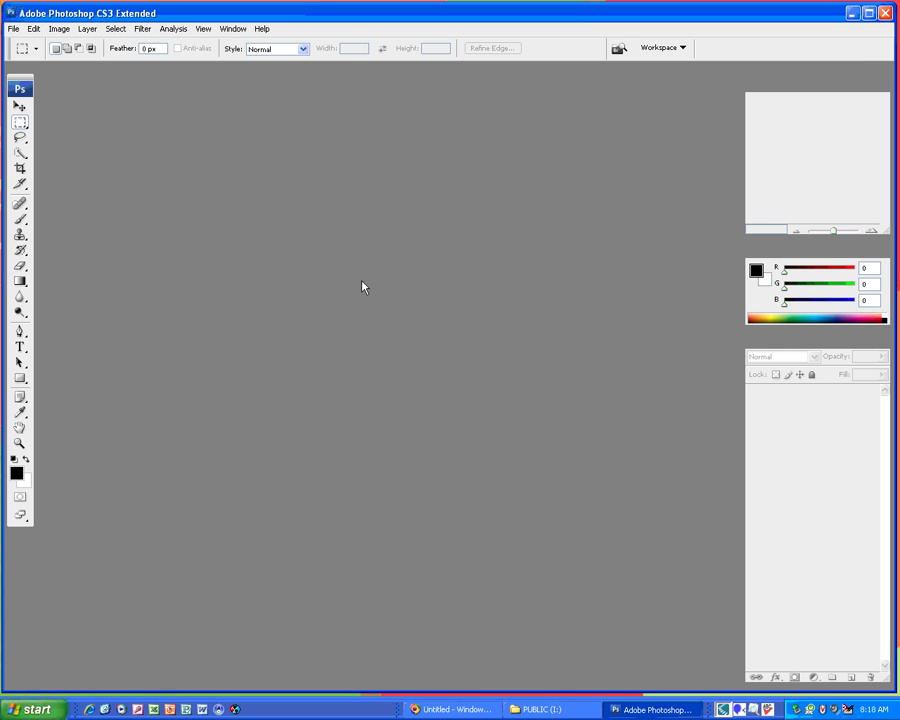
# Open the image Glacier_Nat_Park_Water_Scene from the Tech folder inside Academy ISS.
pyautogui.click(362, 147)
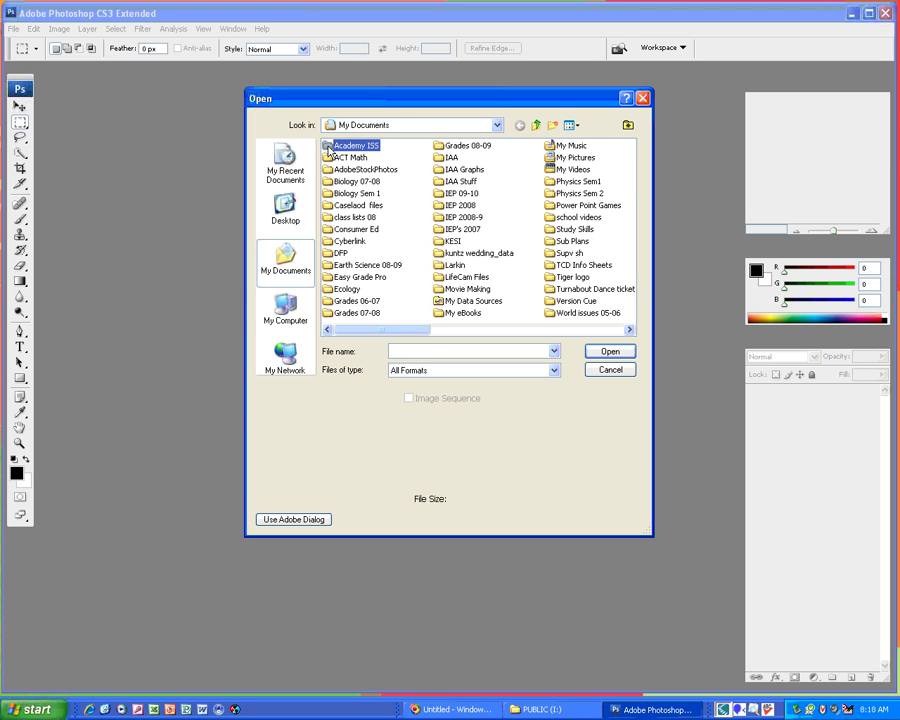
pyautogui.click(609, 351)
pyautogui.click(343, 194)
pyautogui.click(609, 351)
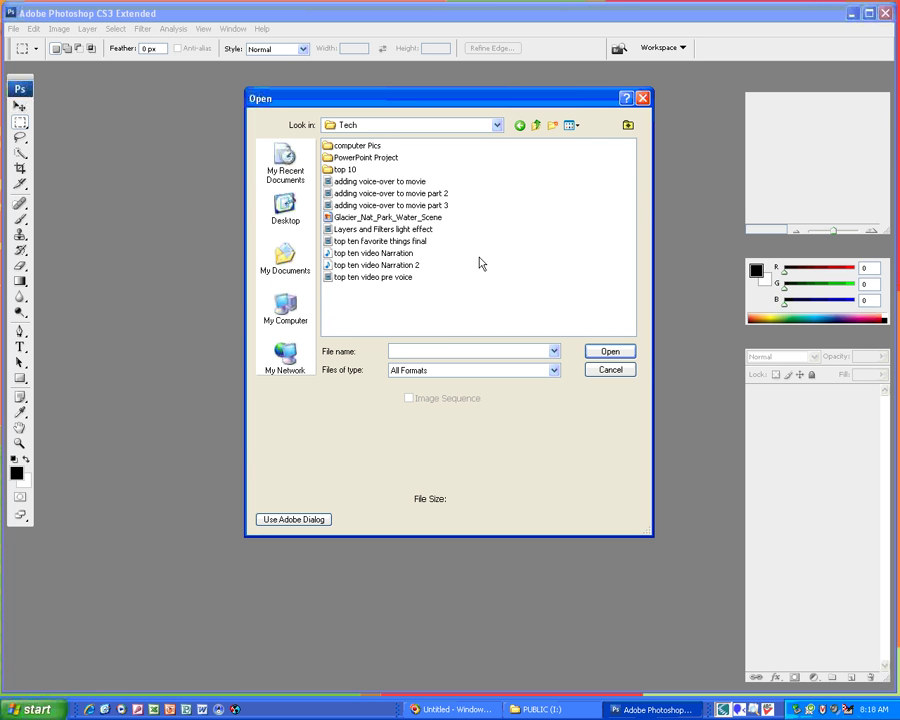
pyautogui.click(358, 217)
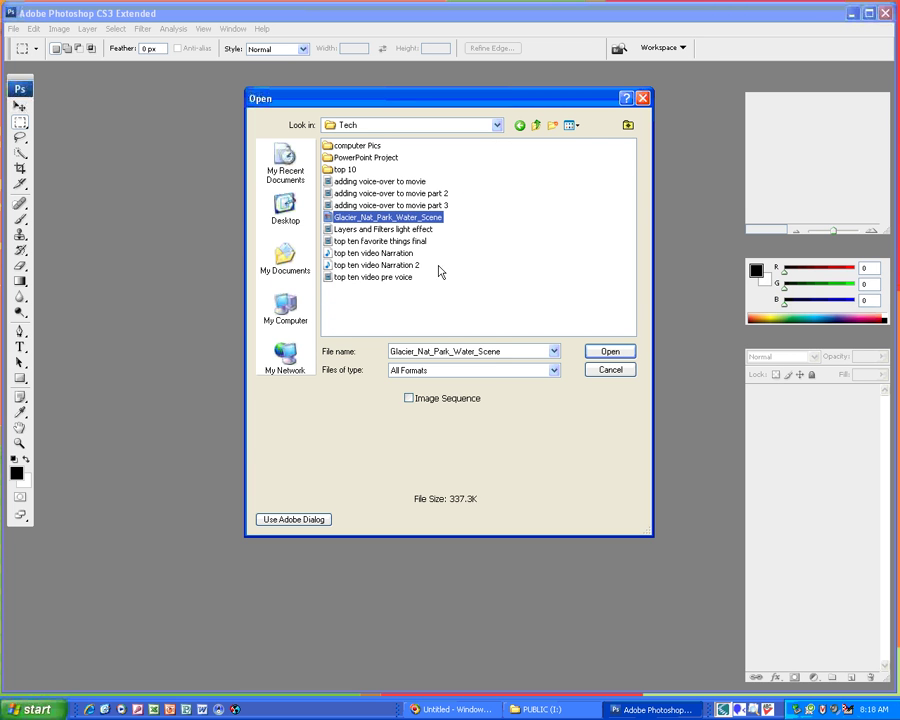
pyautogui.click(609, 353)
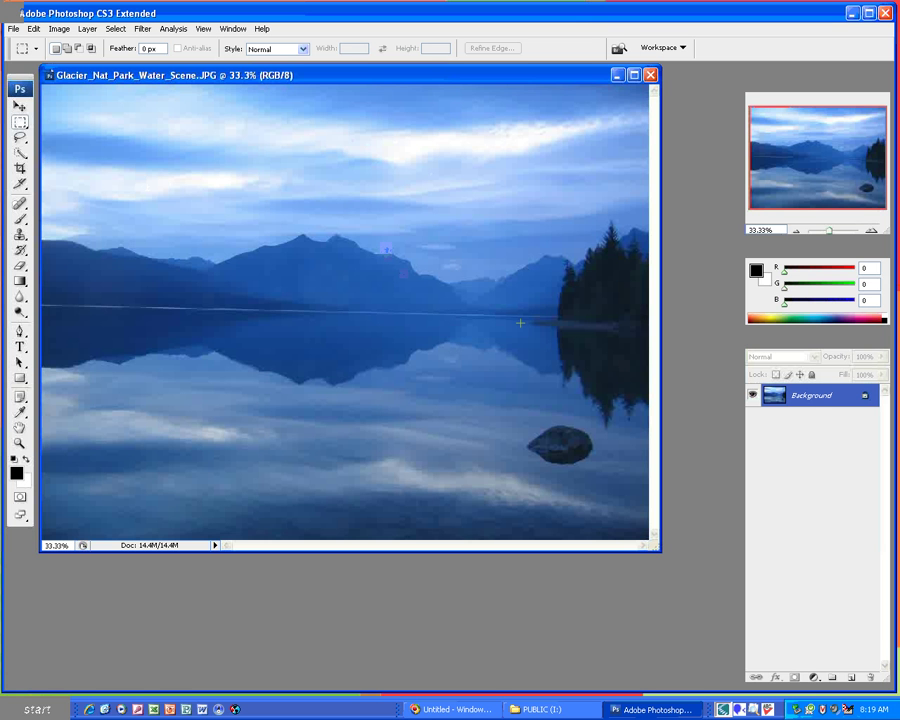
# Convert the locked Background into a regular layer with the default name and duplicate it.
pyautogui.doubleClick(816, 397)
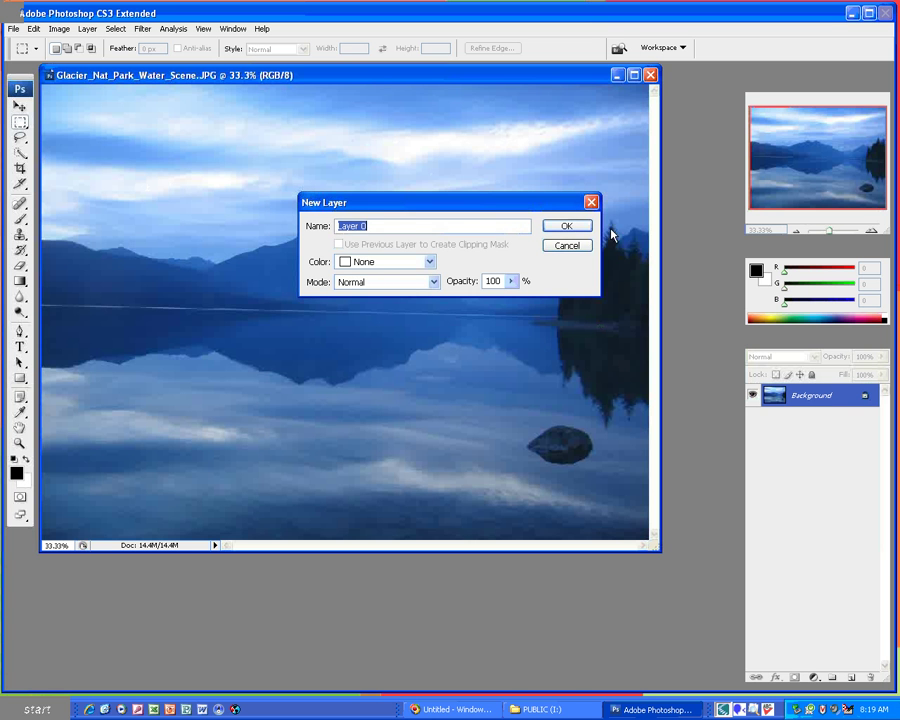
pyautogui.click(566, 228)
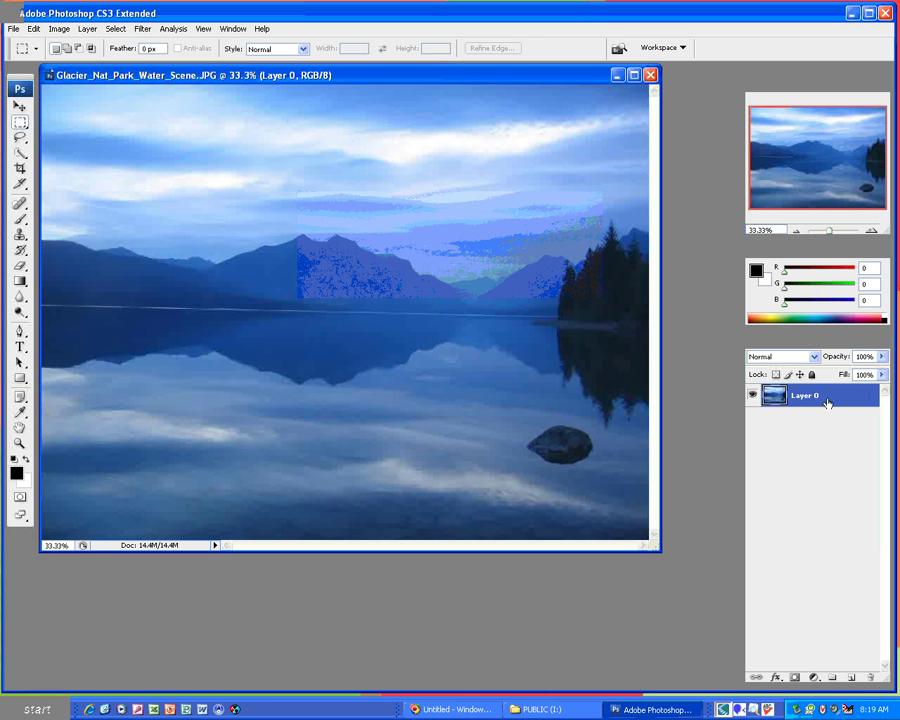
pyautogui.rightClick(806, 398)
pyautogui.click(791, 432)
pyautogui.click(572, 215)
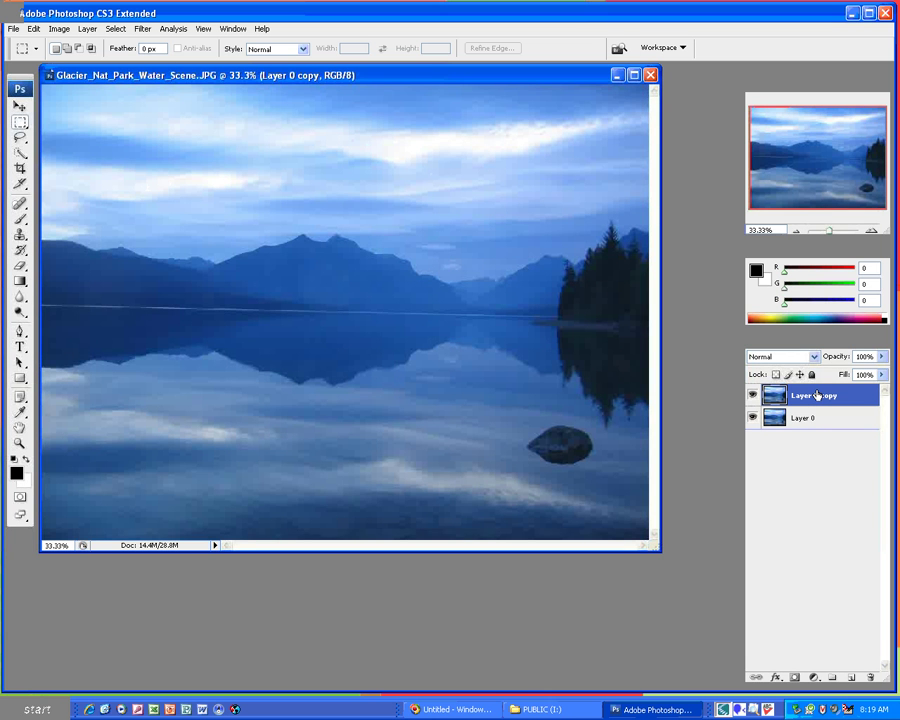
# Desaturate the duplicated photo layer to remove its colour.
pyautogui.click(59, 29)
pyautogui.moveTo(70, 64)
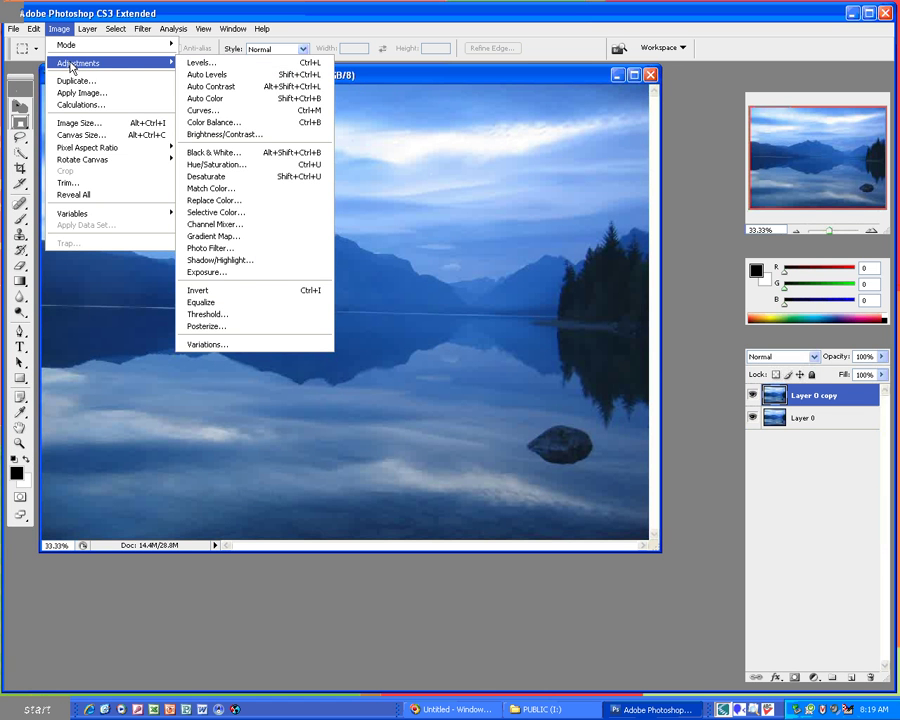
pyautogui.click(240, 180)
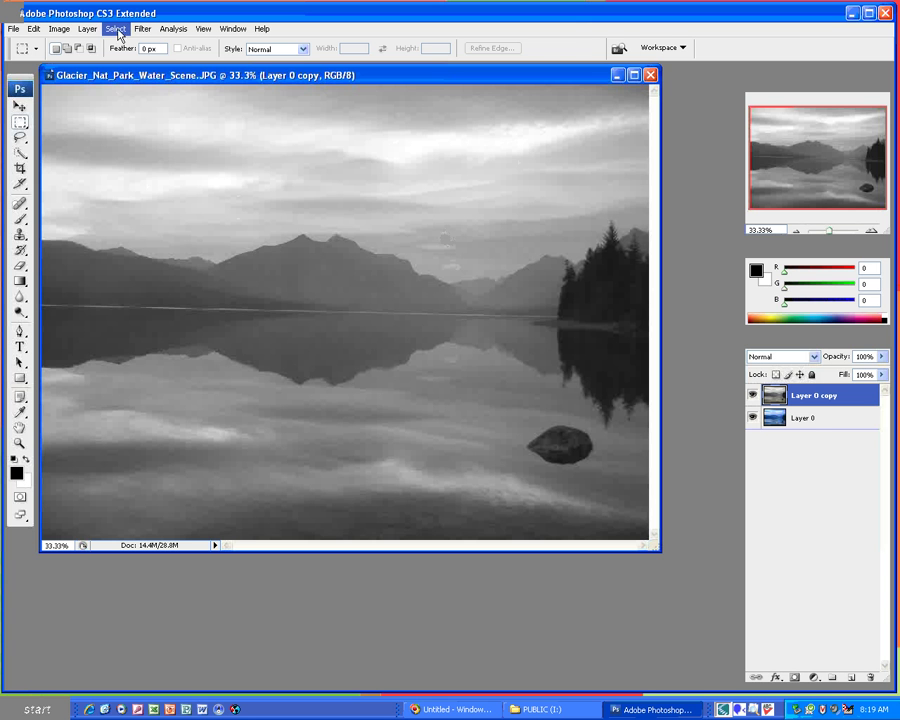
# Apply a Brightness/Contrast adjustment to the desaturated layer with brightness -47 and contrast 47.
pyautogui.click(64, 31)
pyautogui.moveTo(67, 67)
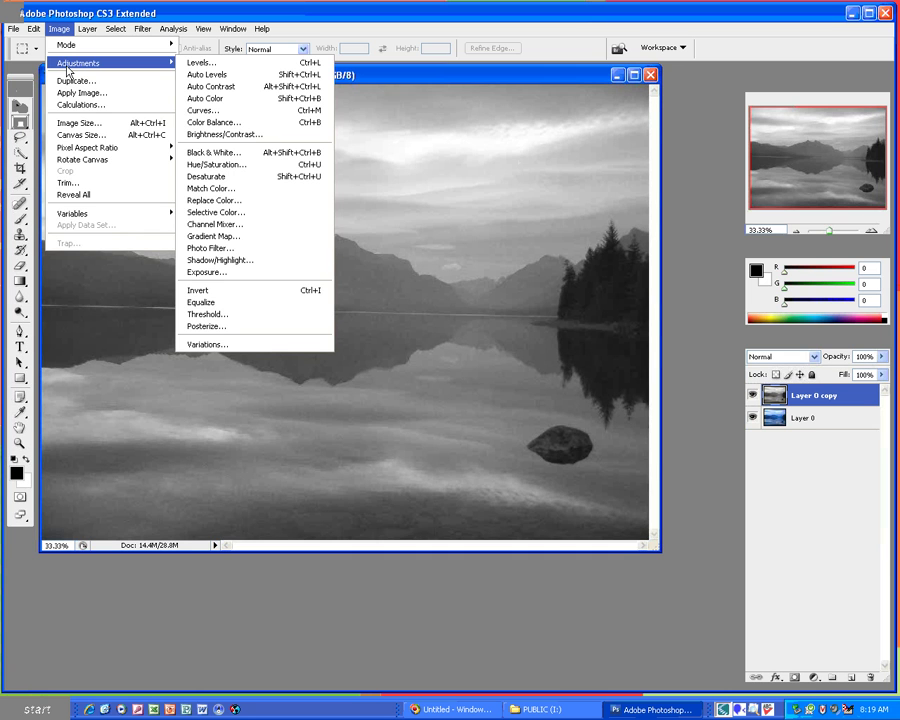
pyautogui.click(202, 135)
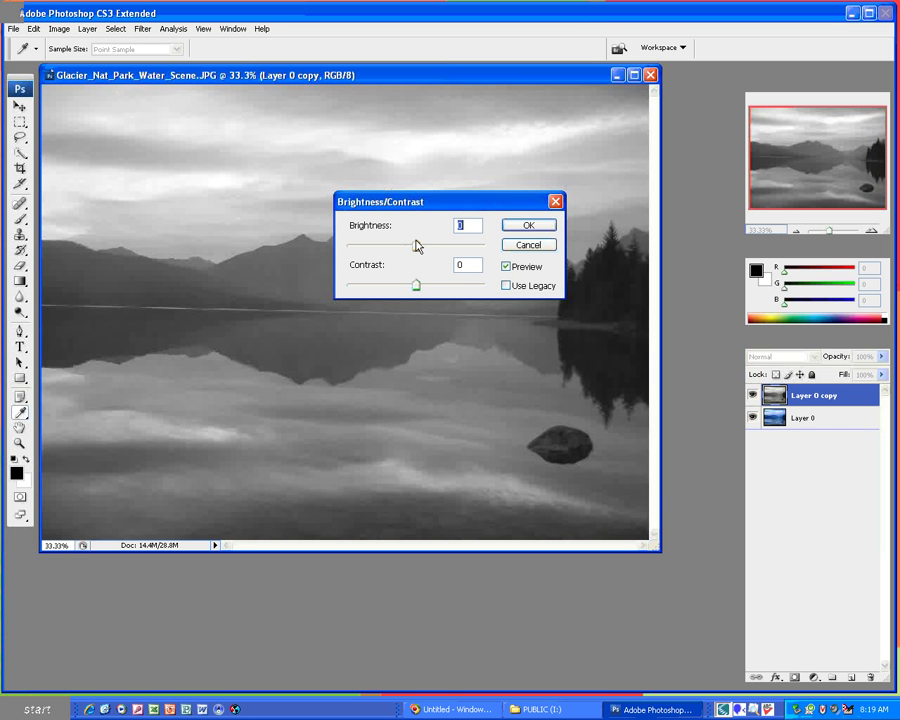
pyautogui.write('-54')
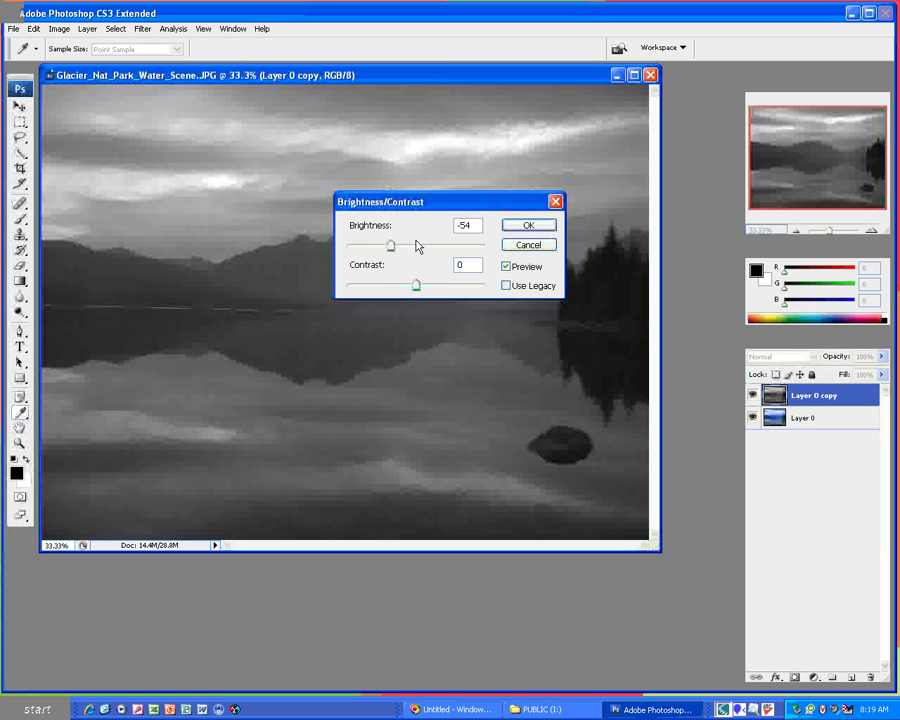
pyautogui.doubleClick(458, 225)
pyautogui.press('BackSpace')
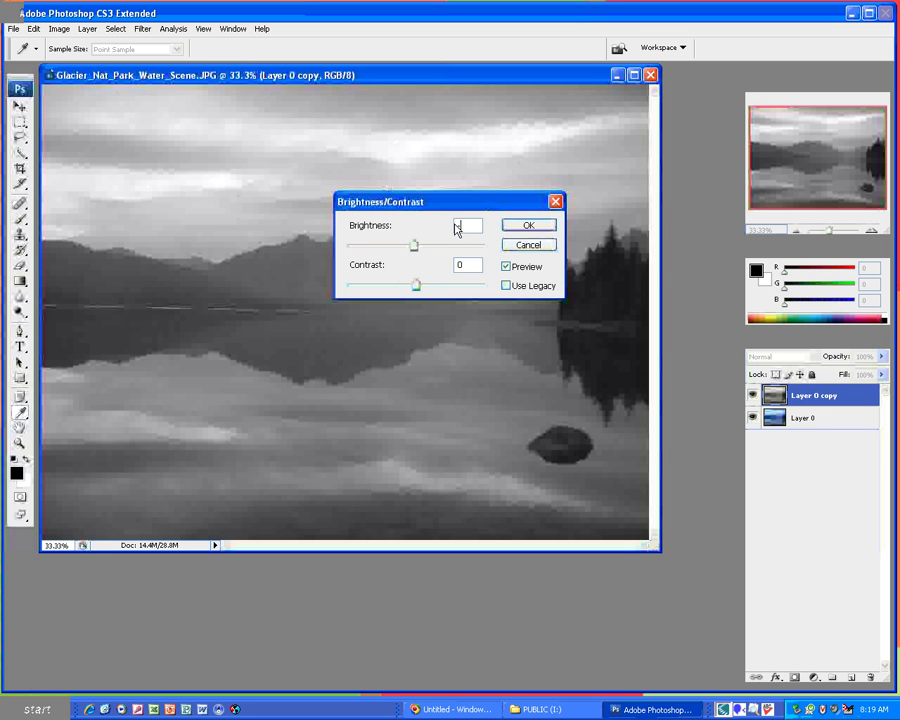
pyautogui.write('-47')
pyautogui.press('Tab')
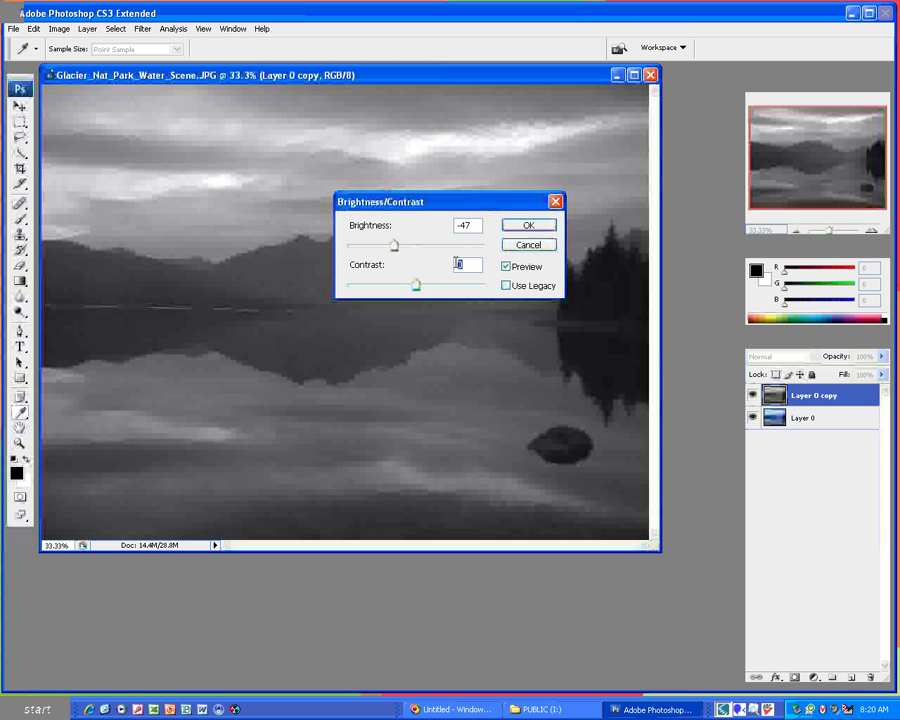
pyautogui.write('47')
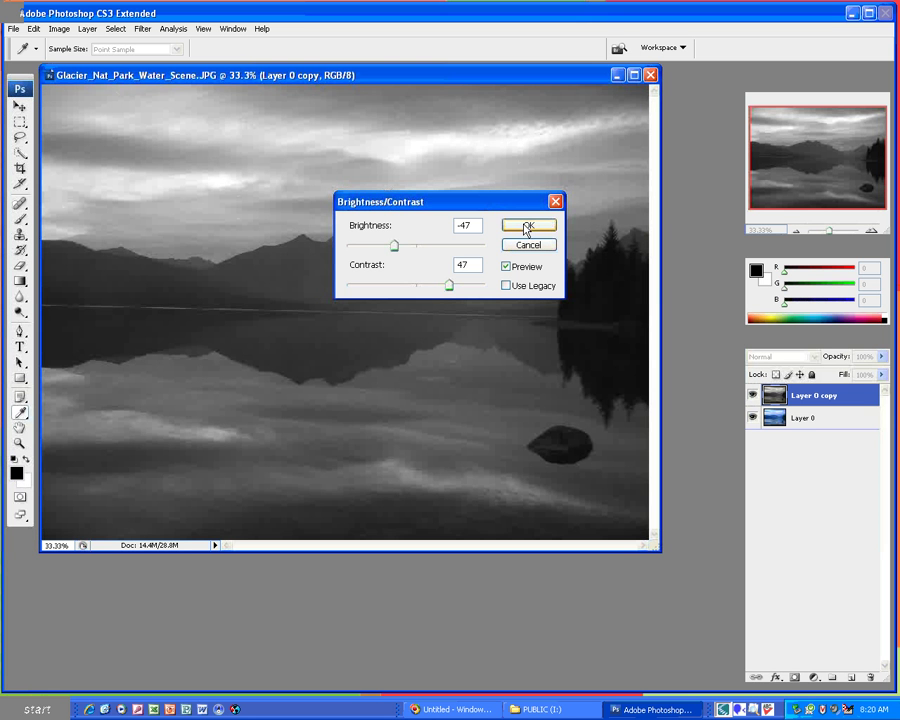
pyautogui.click(527, 226)
pyautogui.press('m')
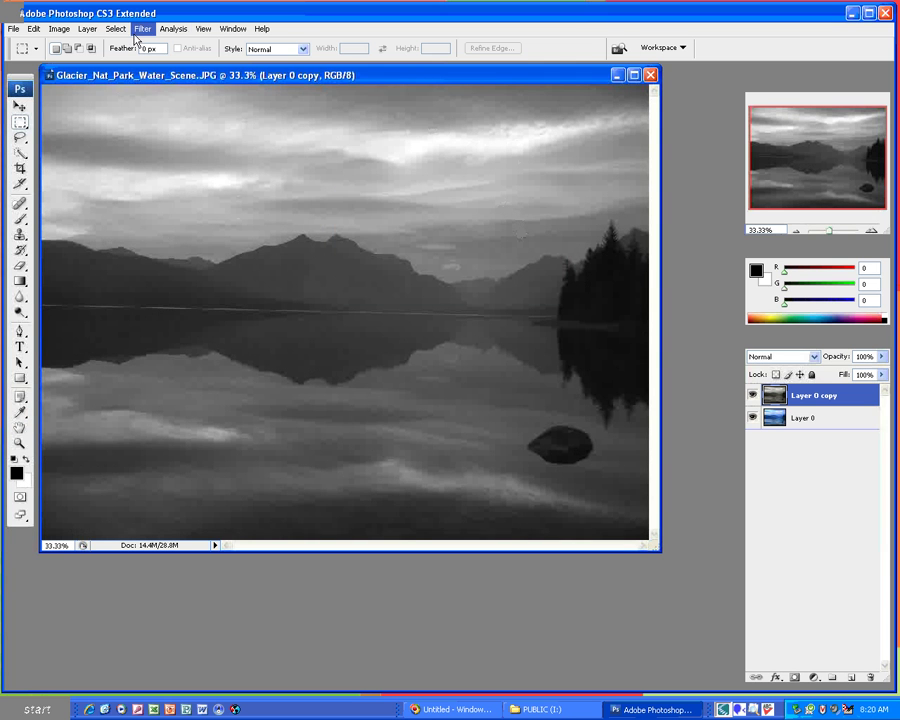
# Apply a Gaussian Blur with a radius of 2.0 pixels to the desaturated layer.
pyautogui.click(142, 29)
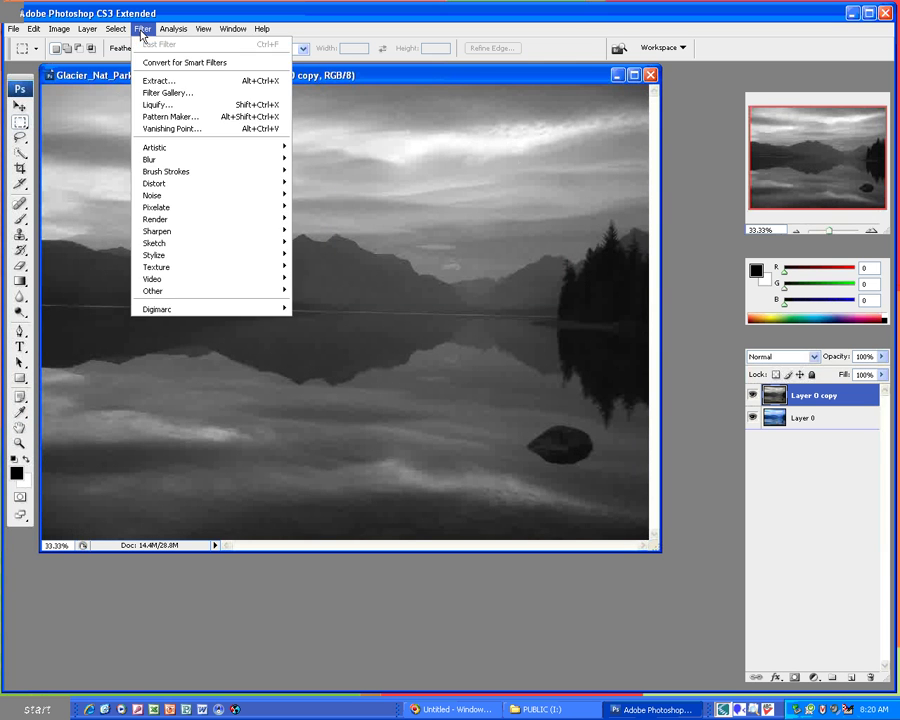
pyautogui.moveTo(199, 167)
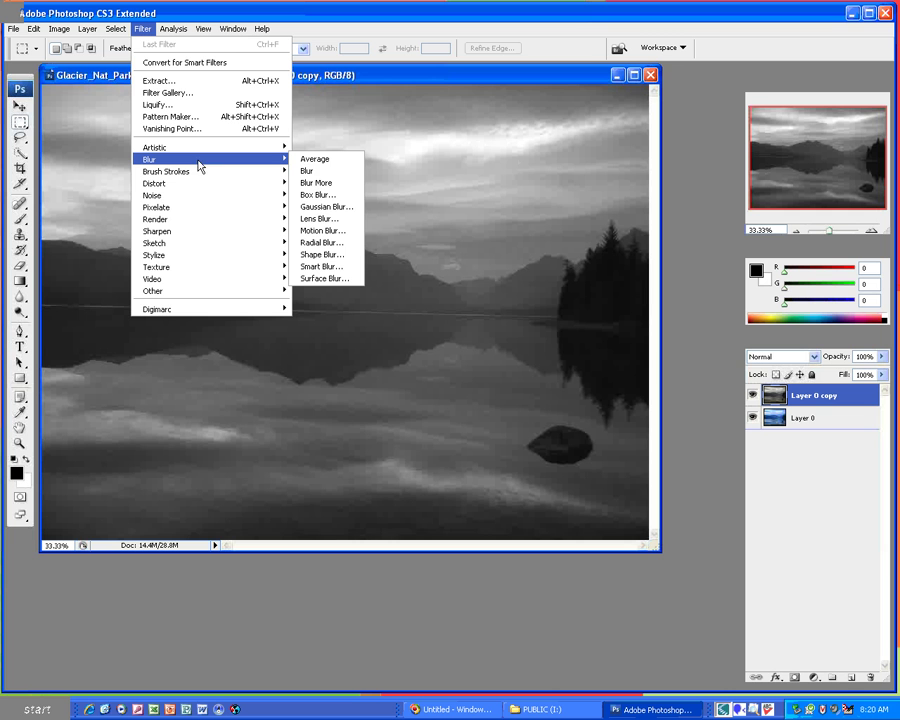
pyautogui.click(339, 207)
pyautogui.click(382, 354)
pyautogui.press('Delete')
pyautogui.write('2')
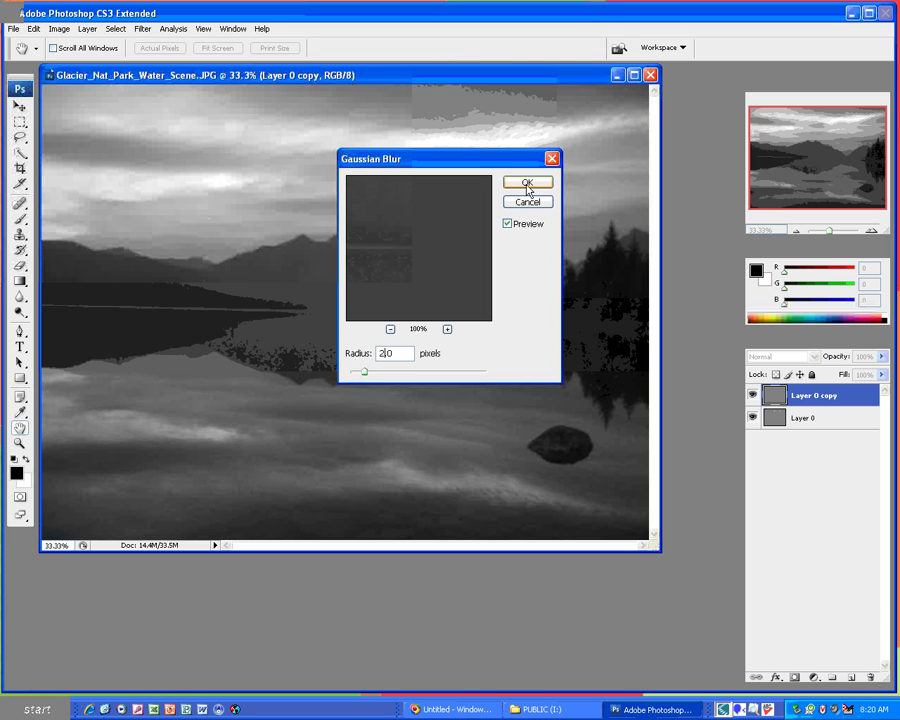
pyautogui.click(528, 184)
pyautogui.press('m')
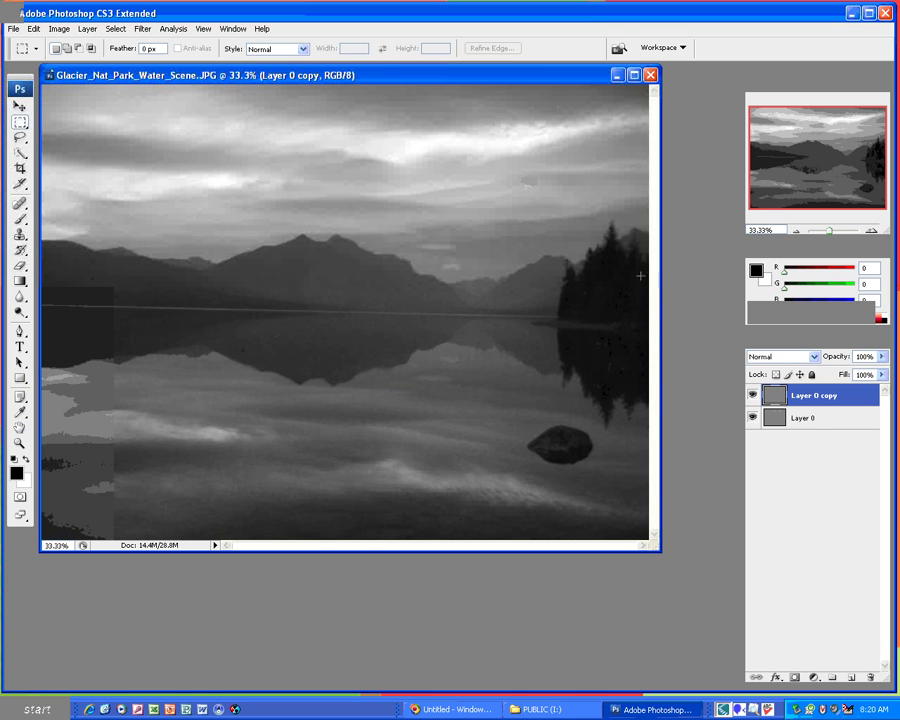
# Set the desaturated layer's blend mode to Overlay and compare the image with that layer hidden and shown.
pyautogui.click(815, 357)
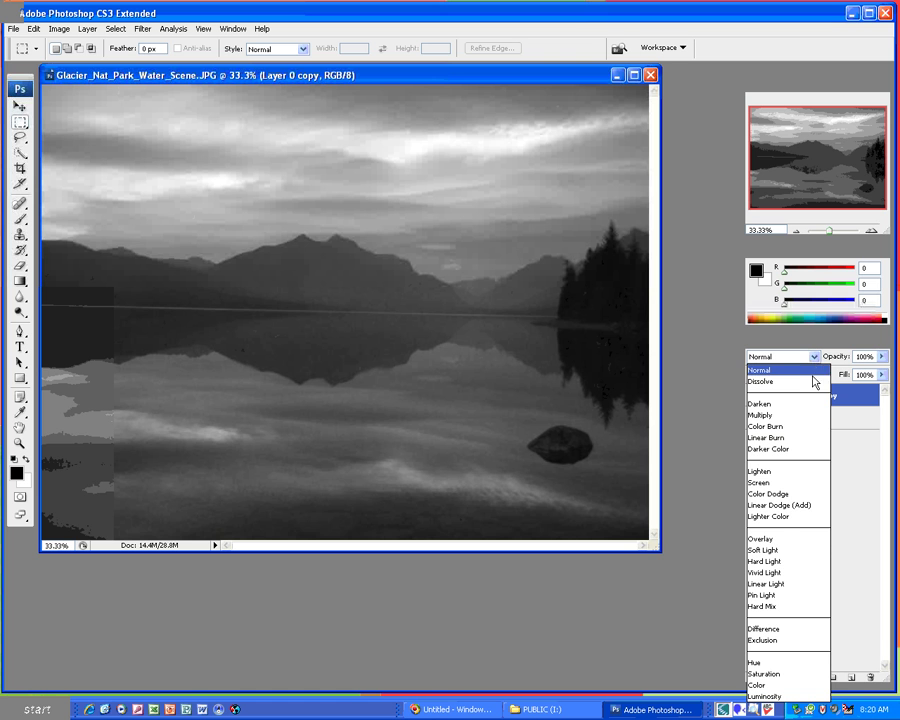
pyautogui.click(811, 540)
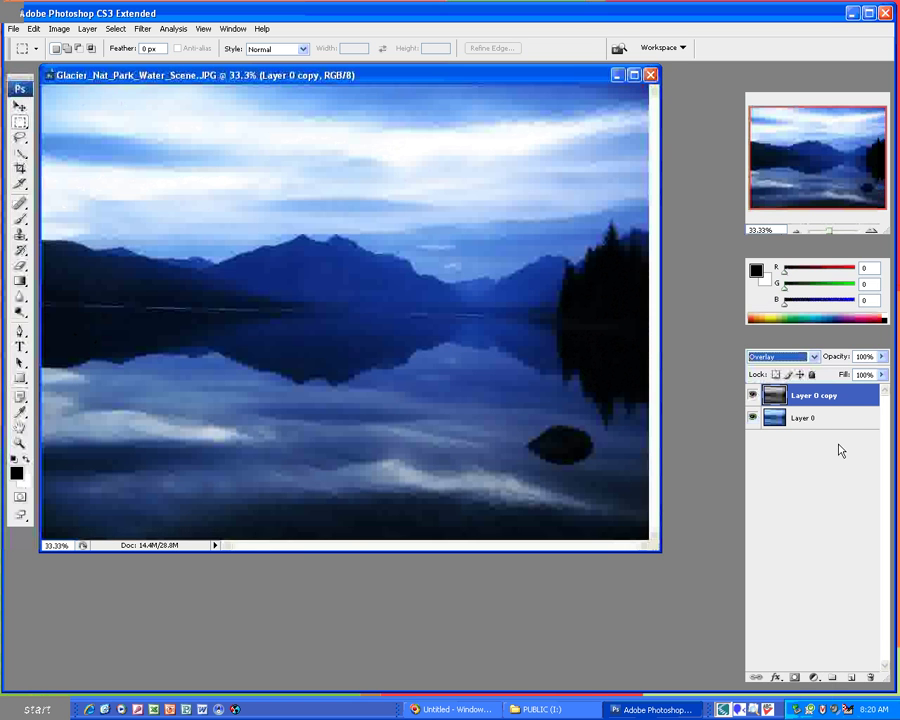
pyautogui.click(753, 396)
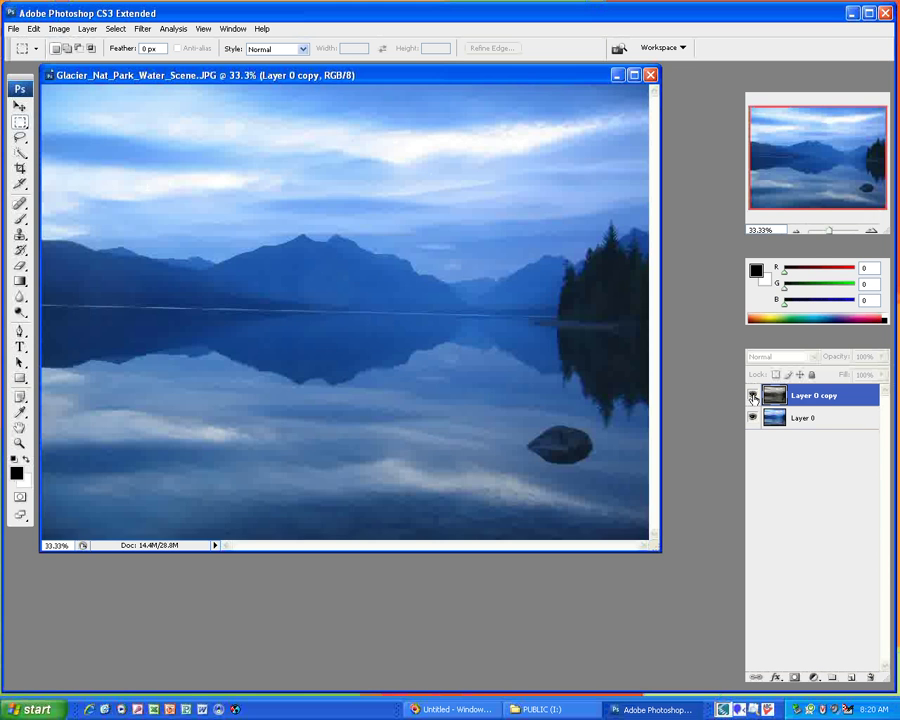
pyautogui.click(753, 396)
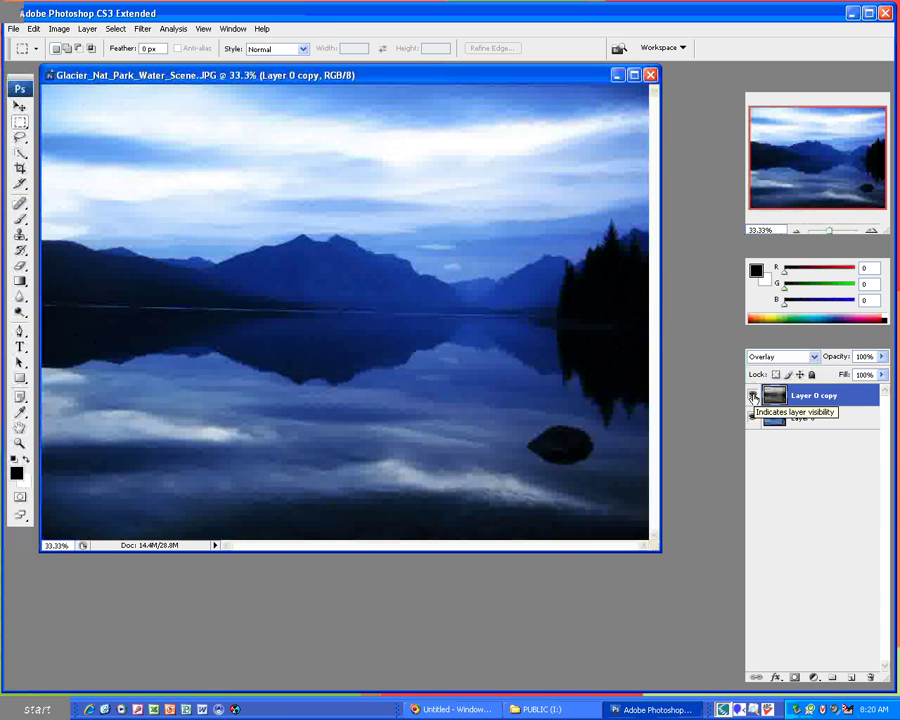
# Duplicate the original colour layer, Layer 0, and move the new copy to the top of the layer stack.
pyautogui.click(828, 418)
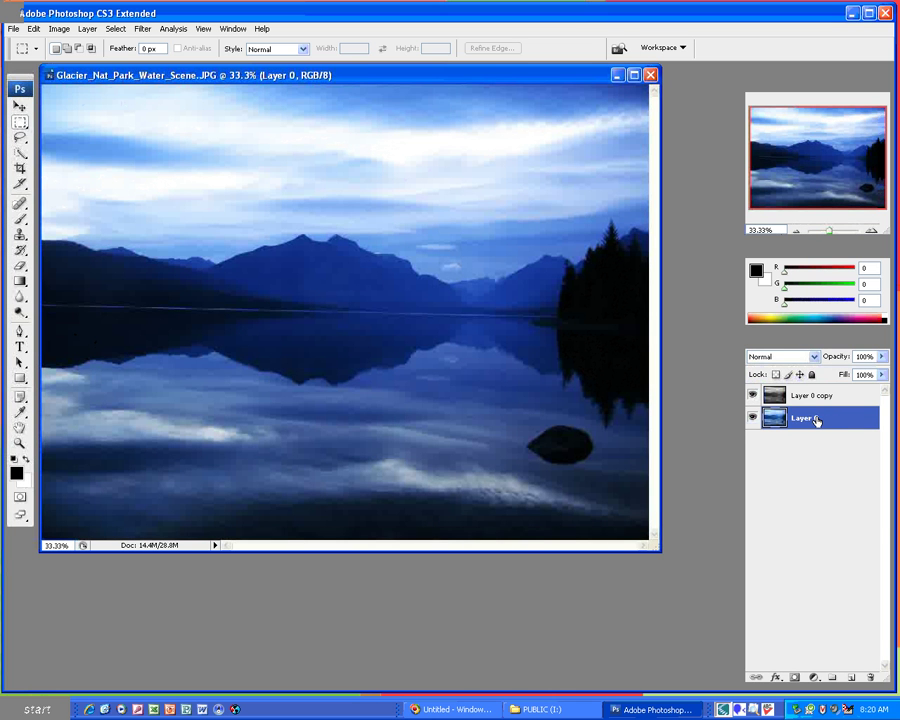
pyautogui.rightClick(818, 422)
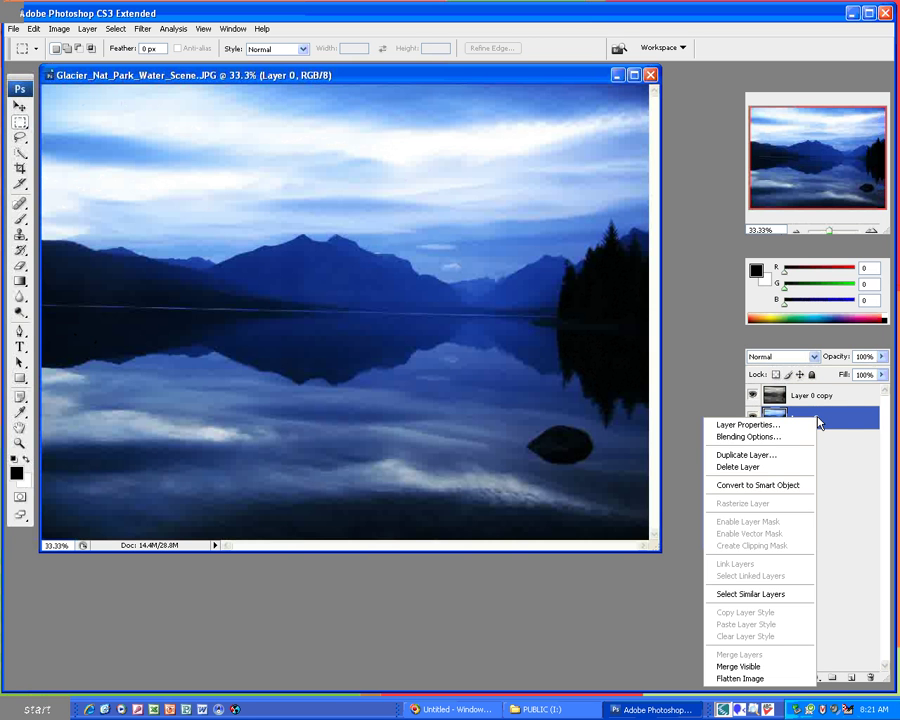
pyautogui.click(745, 455)
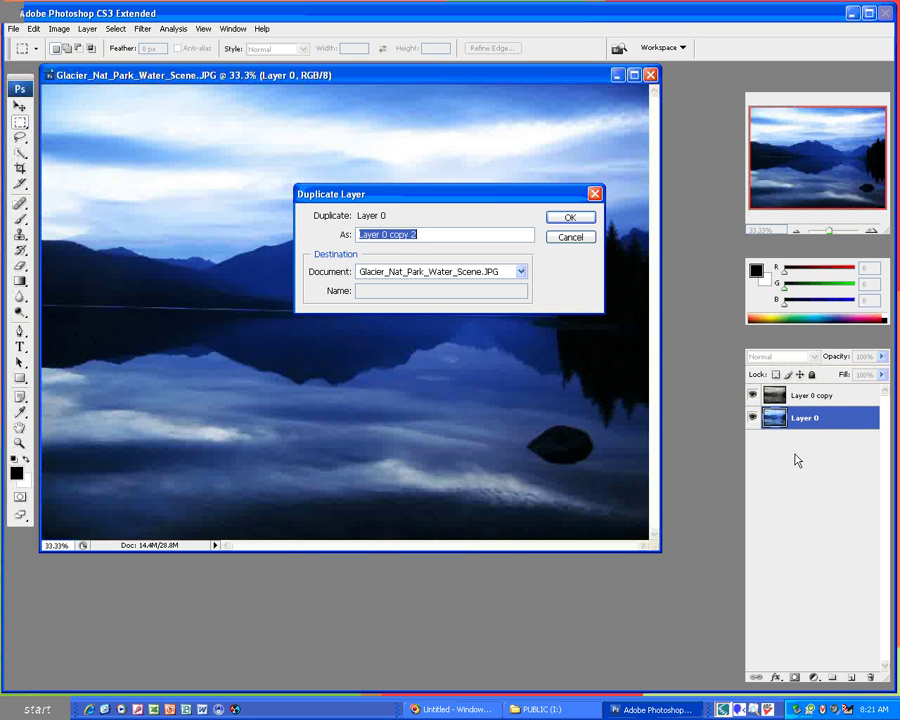
pyautogui.click(576, 218)
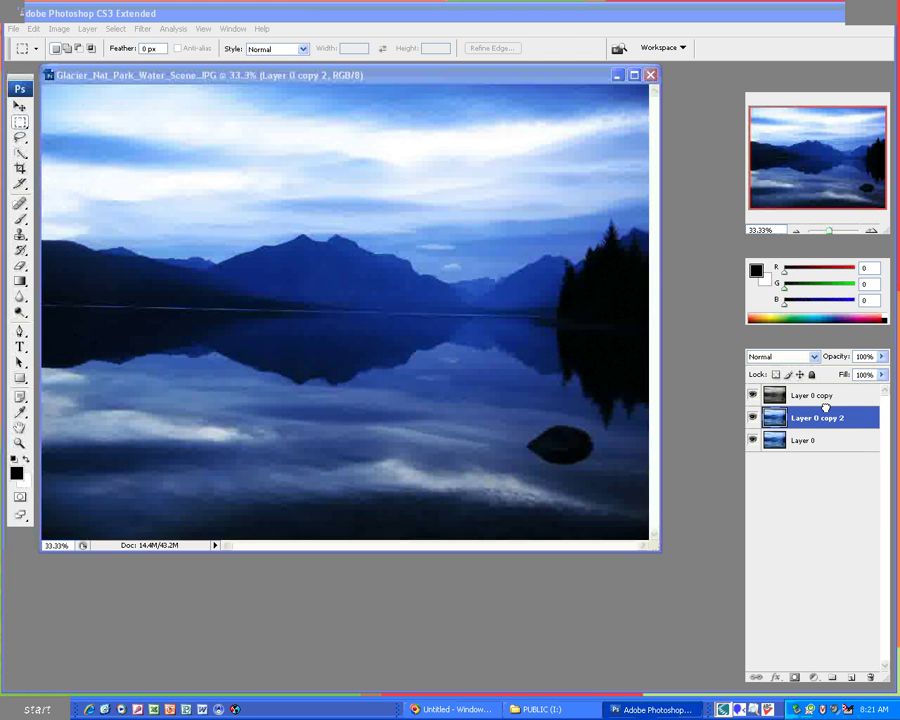
pyautogui.moveTo(824, 395); pyautogui.dragTo(818, 396)
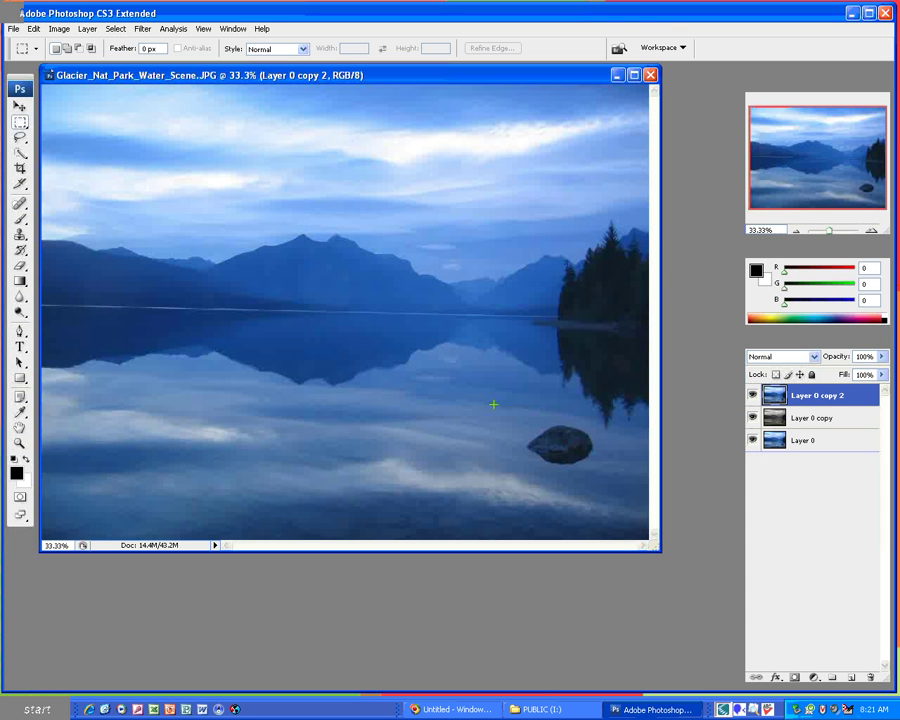
# Set up a soft Brush with a master diameter of 329 px and 0% hardness.
pyautogui.click(19, 218)
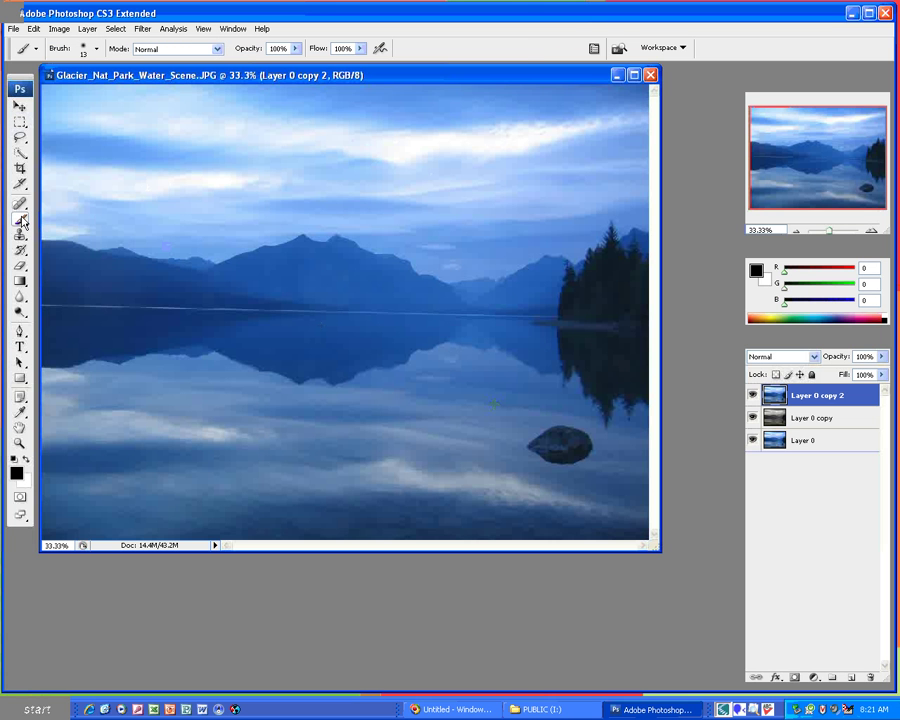
pyautogui.click(87, 48)
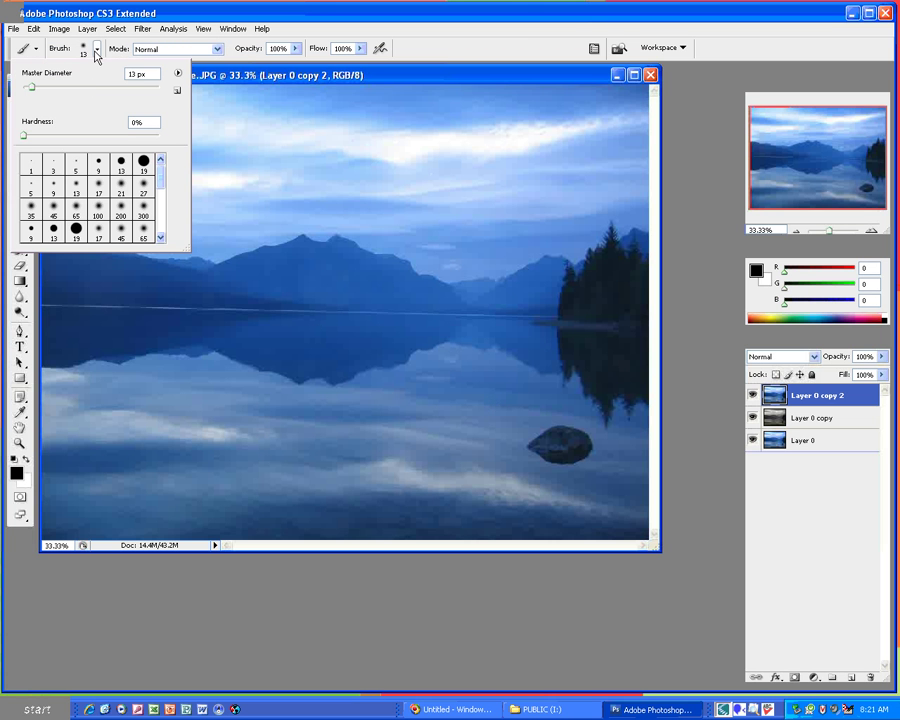
pyautogui.click(22, 138)
pyautogui.click(134, 89)
pyautogui.moveTo(134, 89)
pyautogui.mouseDown()
pyautogui.moveTo(149, 93)
pyautogui.moveTo(134, 92)
pyautogui.mouseUp()
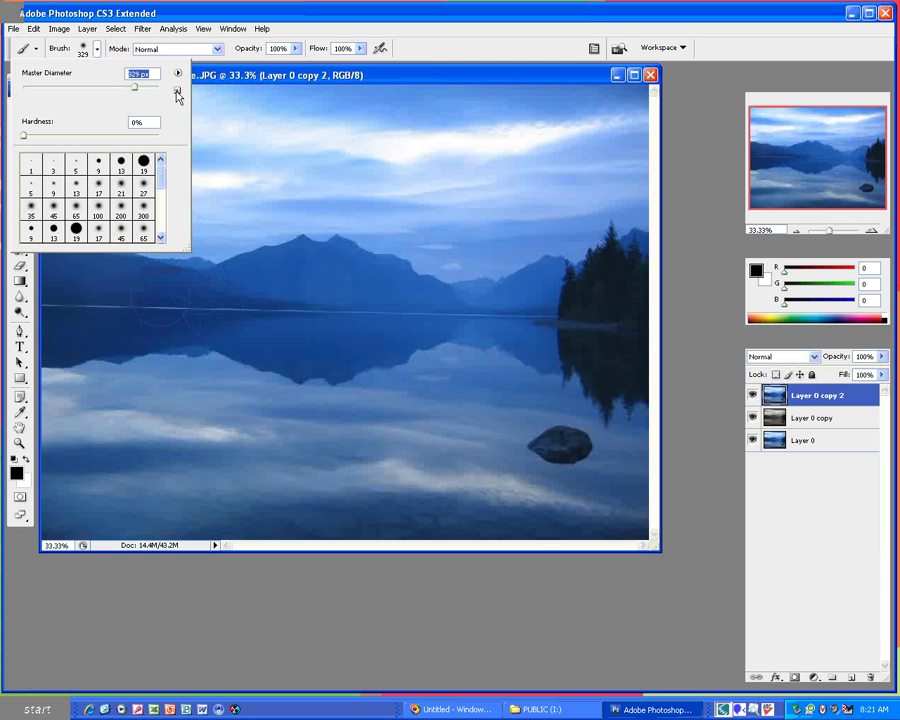
# Paint the mountains, trees and water below the skyline on the top layer with pure red (ff0000).
pyautogui.click(17, 470)
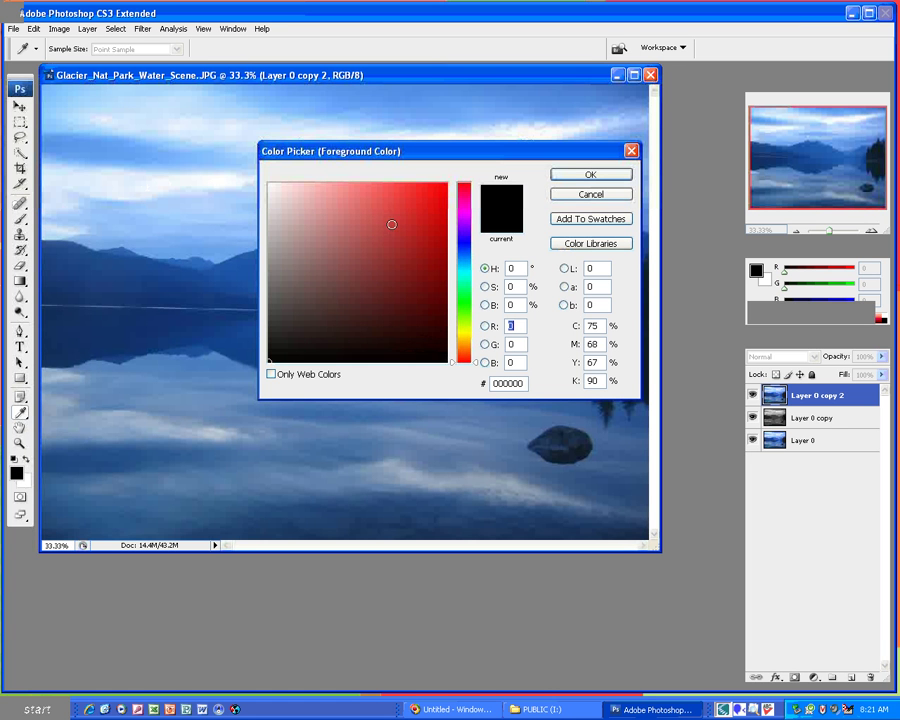
pyautogui.moveTo(454, 364); pyautogui.dragTo(449, 181)
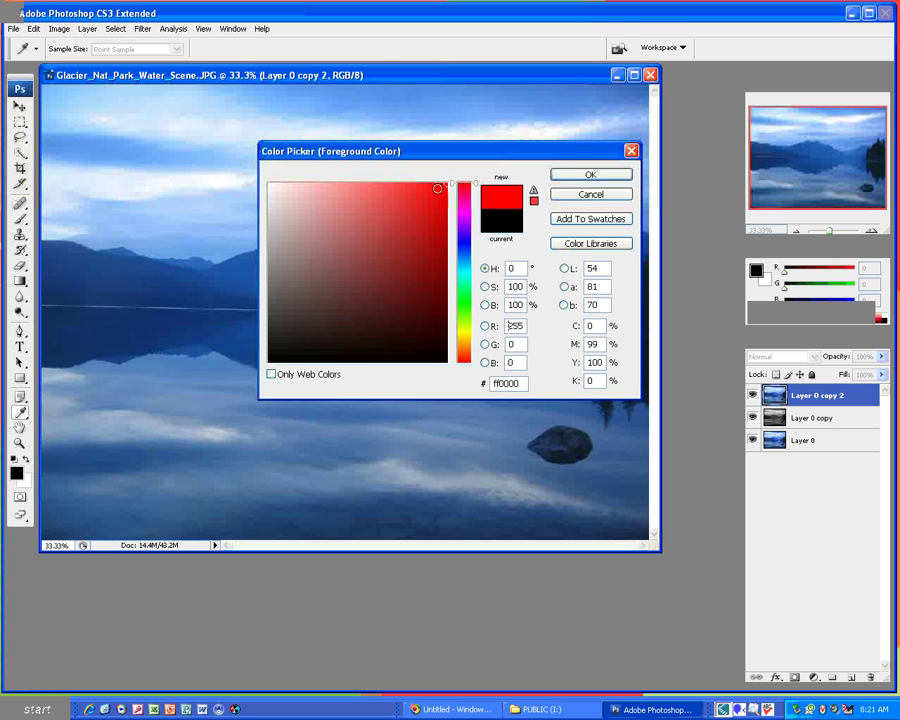
pyautogui.click(591, 176)
pyautogui.moveTo(60, 270)
pyautogui.mouseDown()
pyautogui.moveTo(218, 296)
pyautogui.moveTo(313, 269)
pyautogui.moveTo(442, 304)
pyautogui.moveTo(554, 290)
pyautogui.moveTo(640, 370)
pyautogui.moveTo(640, 415)
pyautogui.moveTo(630, 430)
pyautogui.moveTo(640, 512)
pyautogui.moveTo(598, 525)
pyautogui.moveTo(102, 530)
pyautogui.moveTo(52, 543)
pyautogui.moveTo(68, 520)
pyautogui.moveTo(65, 310)
pyautogui.moveTo(104, 361)
pyautogui.moveTo(104, 334)
pyautogui.moveTo(264, 314)
pyautogui.moveTo(611, 306)
pyautogui.moveTo(594, 493)
pyautogui.moveTo(158, 506)
pyautogui.moveTo(115, 497)
pyautogui.moveTo(162, 348)
pyautogui.moveTo(595, 432)
pyautogui.moveTo(530, 408)
pyautogui.moveTo(208, 412)
pyautogui.moveTo(175, 424)
pyautogui.mouseUp()
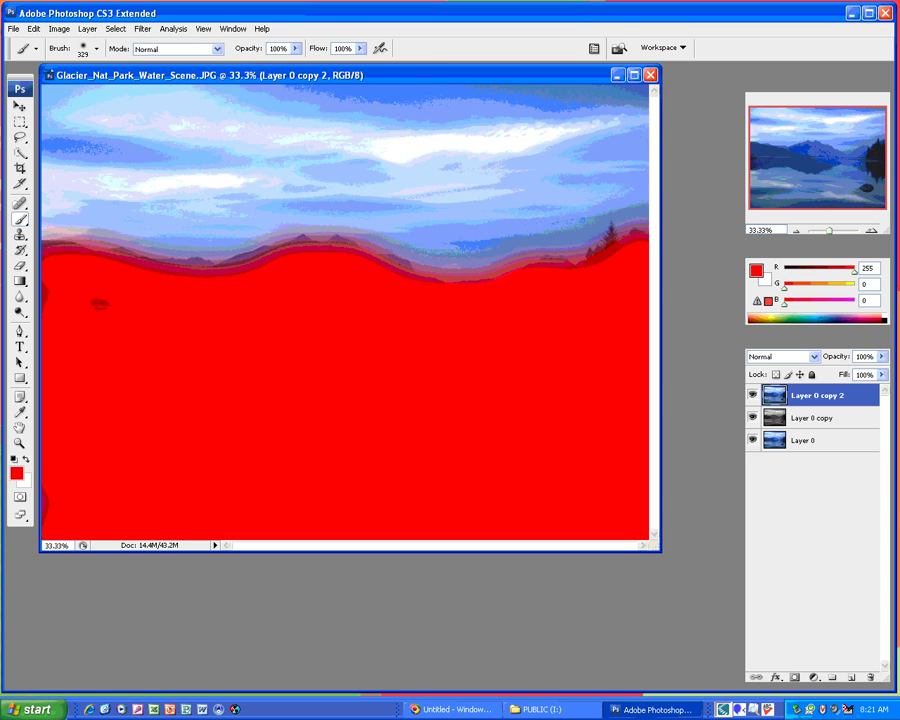
# Finish the red area below the skyline and paint the whole sky with a light blue sampled from it (RGB 98, 158, 244).
pyautogui.moveTo(484, 343); pyautogui.dragTo(120, 290)
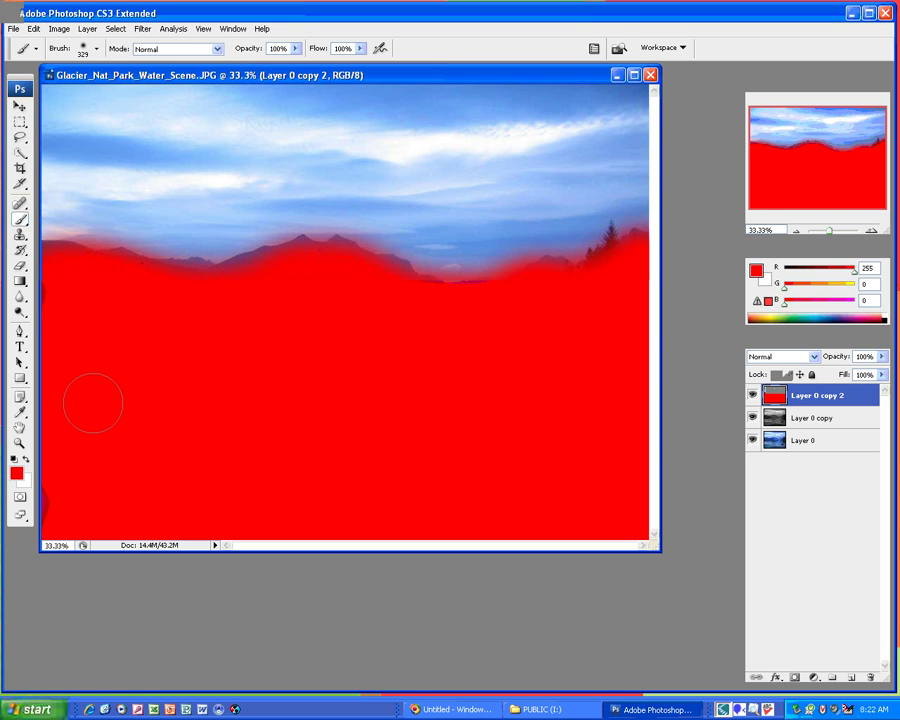
pyautogui.click(21, 414)
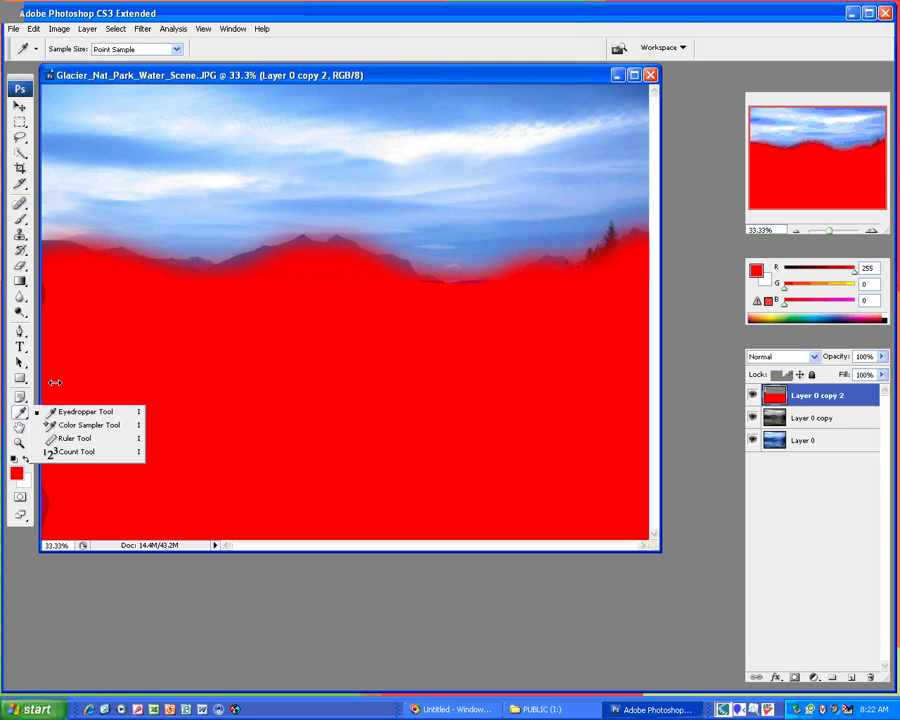
pyautogui.click(126, 146)
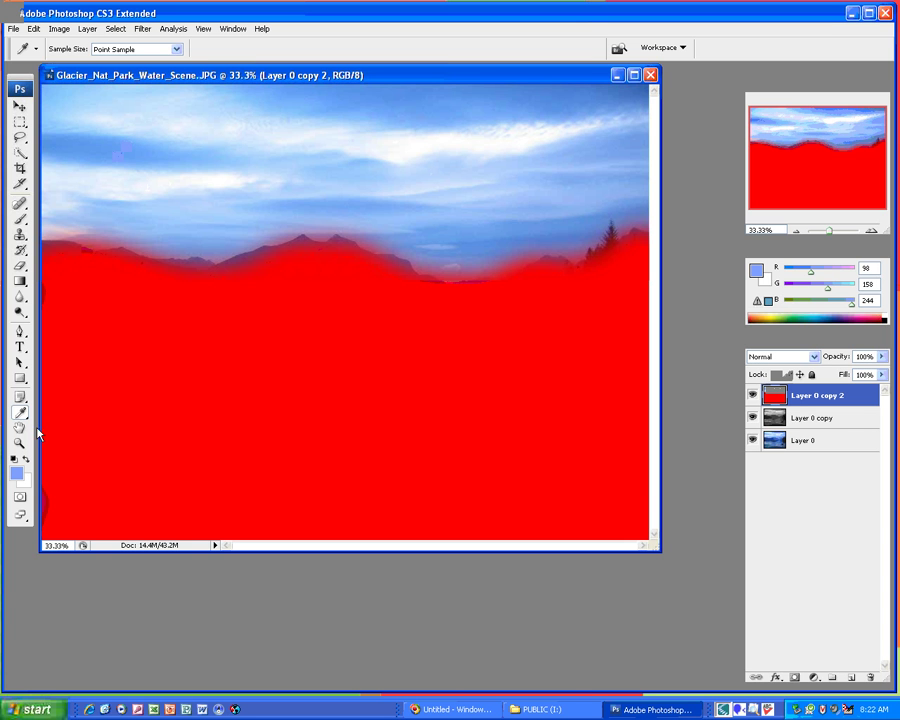
pyautogui.click(20, 220)
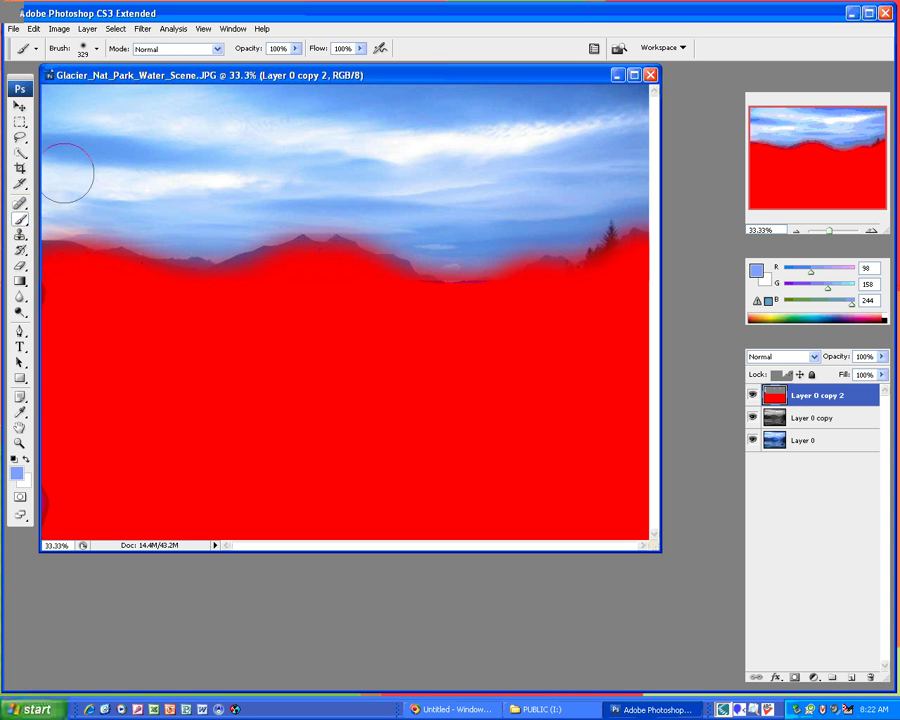
pyautogui.moveTo(70, 100)
pyautogui.mouseDown()
pyautogui.moveTo(488, 96)
pyautogui.moveTo(648, 104)
pyautogui.moveTo(650, 120)
pyautogui.moveTo(124, 140)
pyautogui.moveTo(48, 112)
pyautogui.moveTo(42, 148)
pyautogui.moveTo(45, 195)
pyautogui.moveTo(412, 164)
pyautogui.moveTo(579, 163)
pyautogui.moveTo(626, 189)
pyautogui.moveTo(543, 204)
pyautogui.moveTo(58, 215)
pyautogui.moveTo(177, 221)
pyautogui.moveTo(358, 210)
pyautogui.moveTo(456, 252)
pyautogui.moveTo(446, 245)
pyautogui.moveTo(547, 232)
pyautogui.moveTo(639, 202)
pyautogui.moveTo(146, 221)
pyautogui.moveTo(187, 231)
pyautogui.moveTo(141, 185)
pyautogui.moveTo(226, 155)
pyautogui.moveTo(488, 149)
pyautogui.mouseUp()
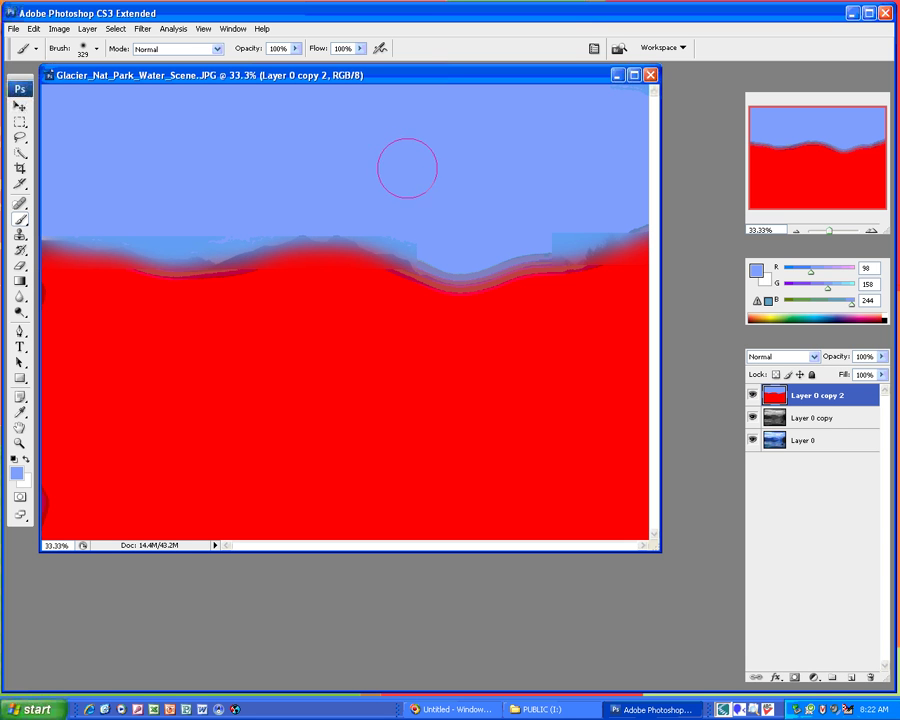
# Set the painted red and blue layer's blend mode to Overlay and add a new blank layer above it with Normal mode and 100% opacity.
pyautogui.click(814, 357)
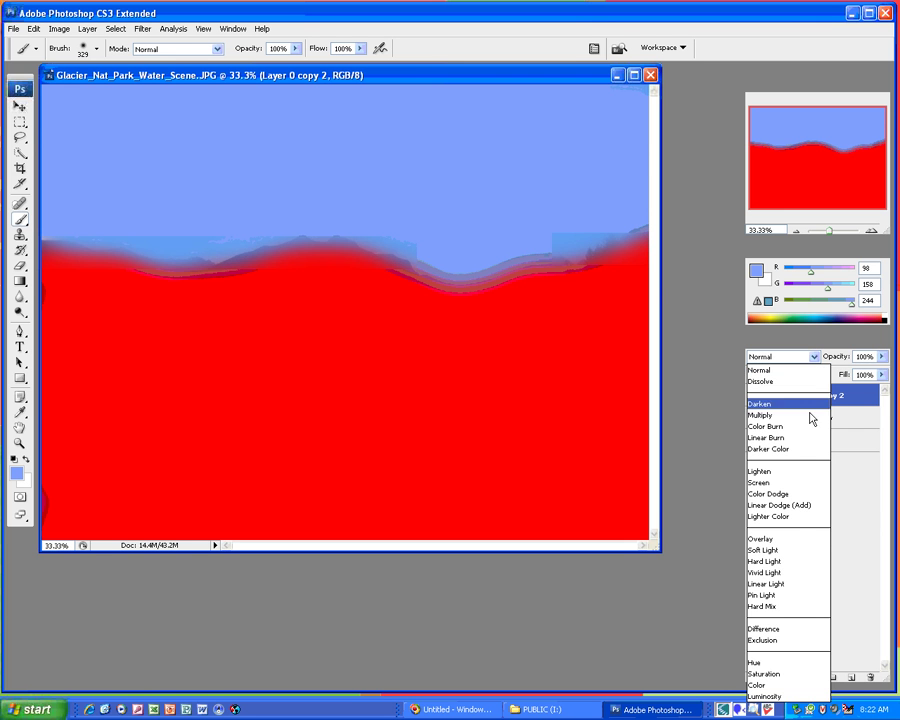
pyautogui.click(795, 539)
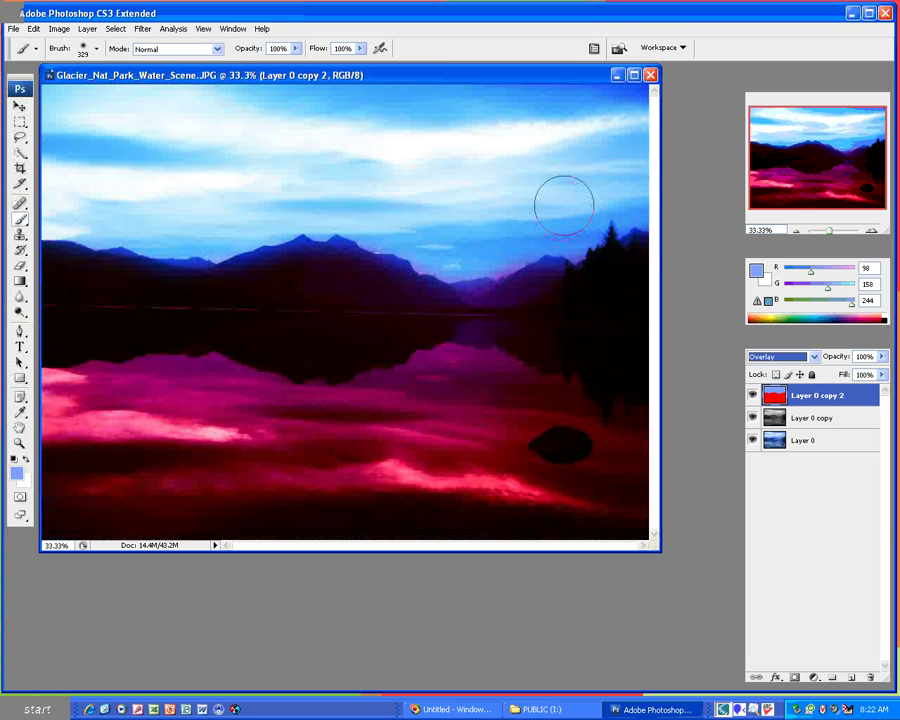
pyautogui.click(88, 30)
pyautogui.moveTo(140, 44)
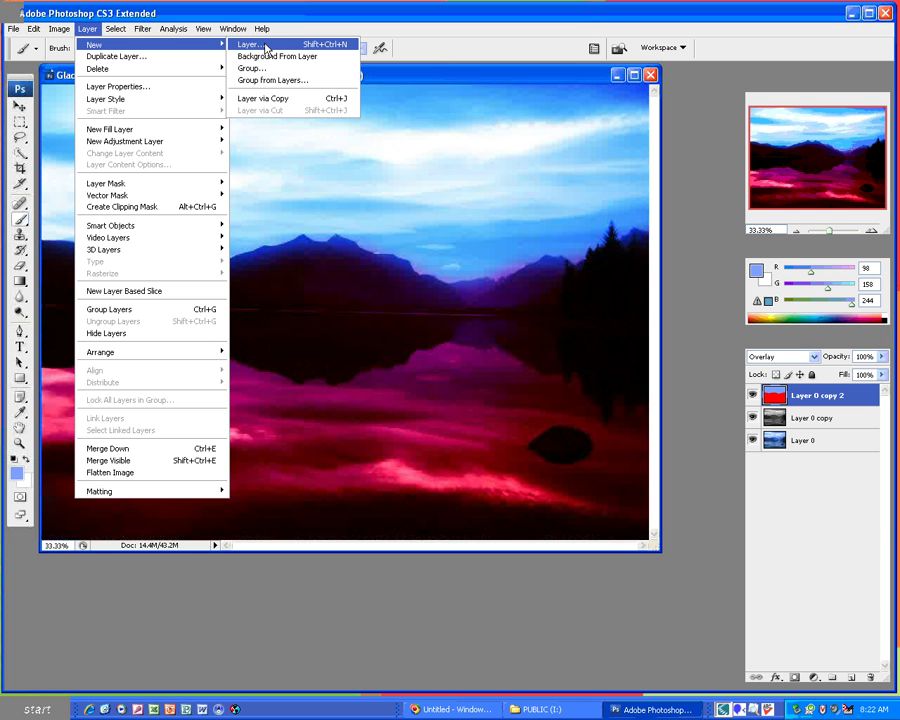
pyautogui.click(267, 46)
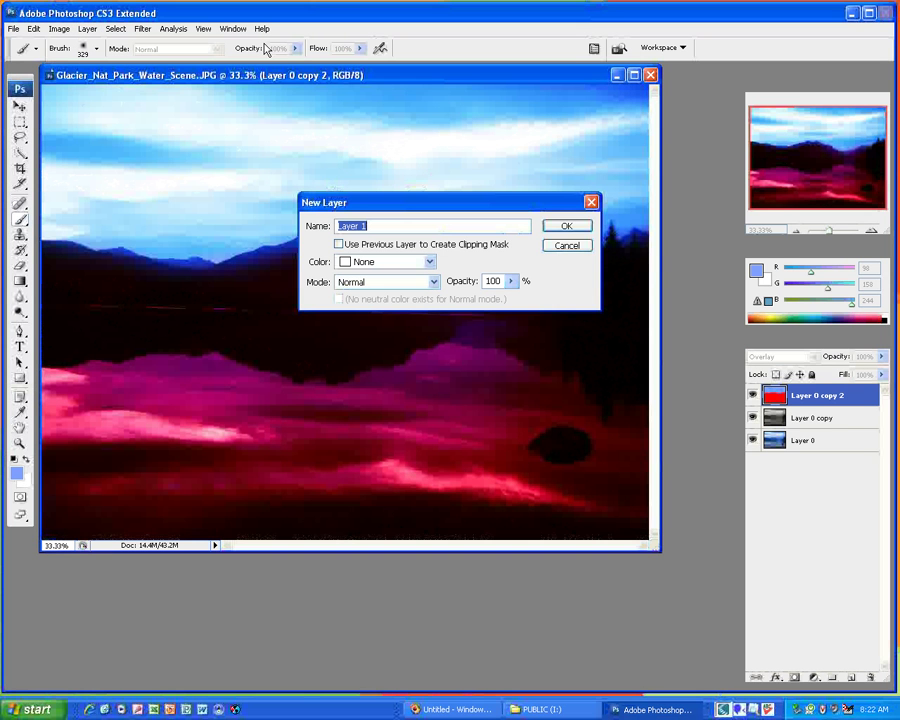
pyautogui.click(575, 228)
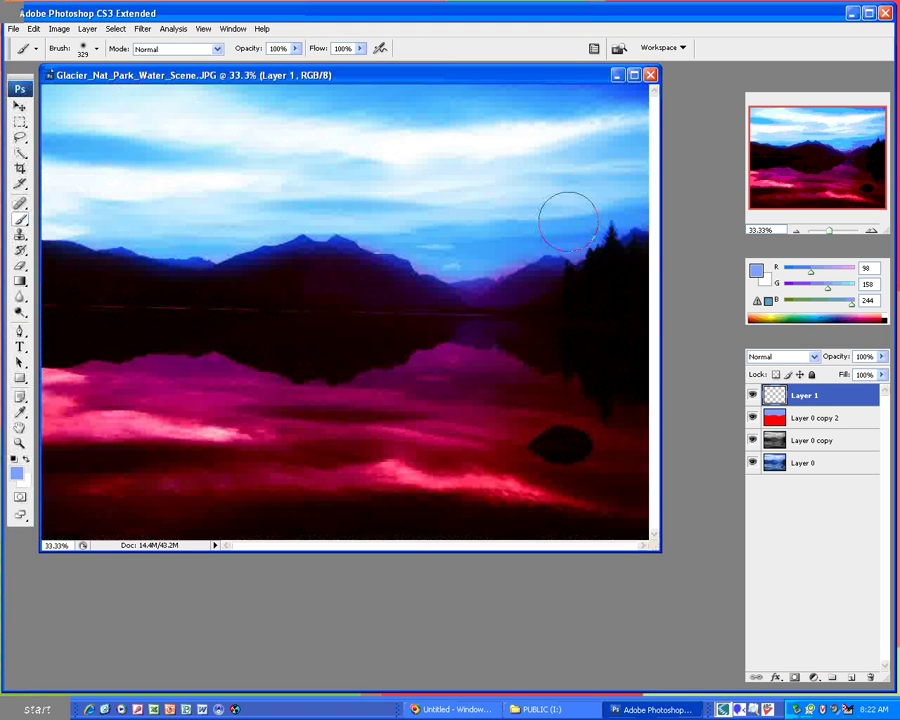
# Fill the new blank layer with the merged image using Apply Image, with the RGB channel, Multiply blending and 100% opacity.
pyautogui.click(57, 29)
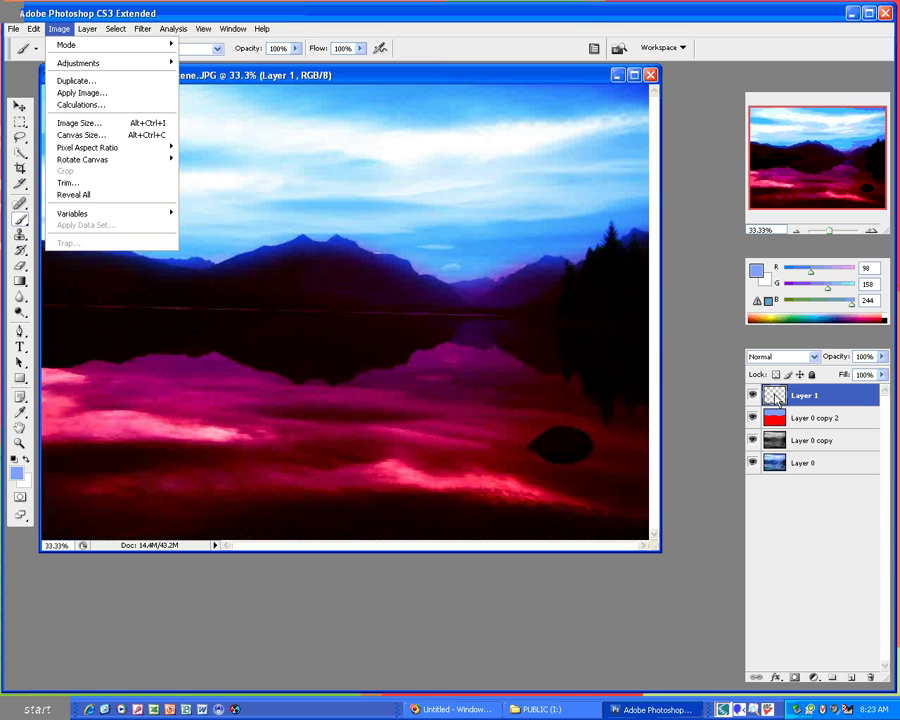
pyautogui.moveTo(130, 68)
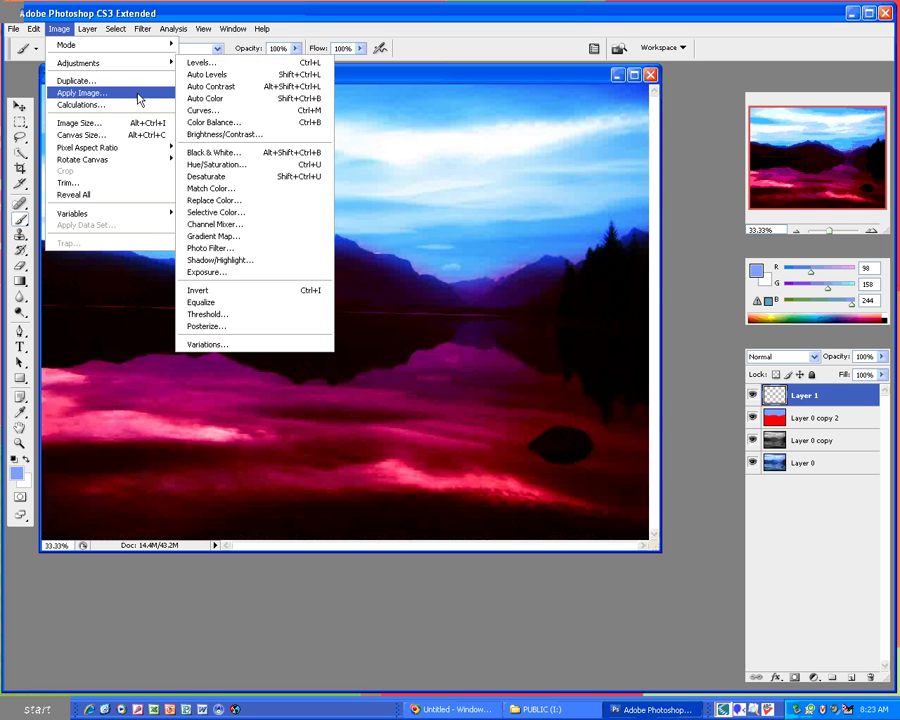
pyautogui.click(138, 94)
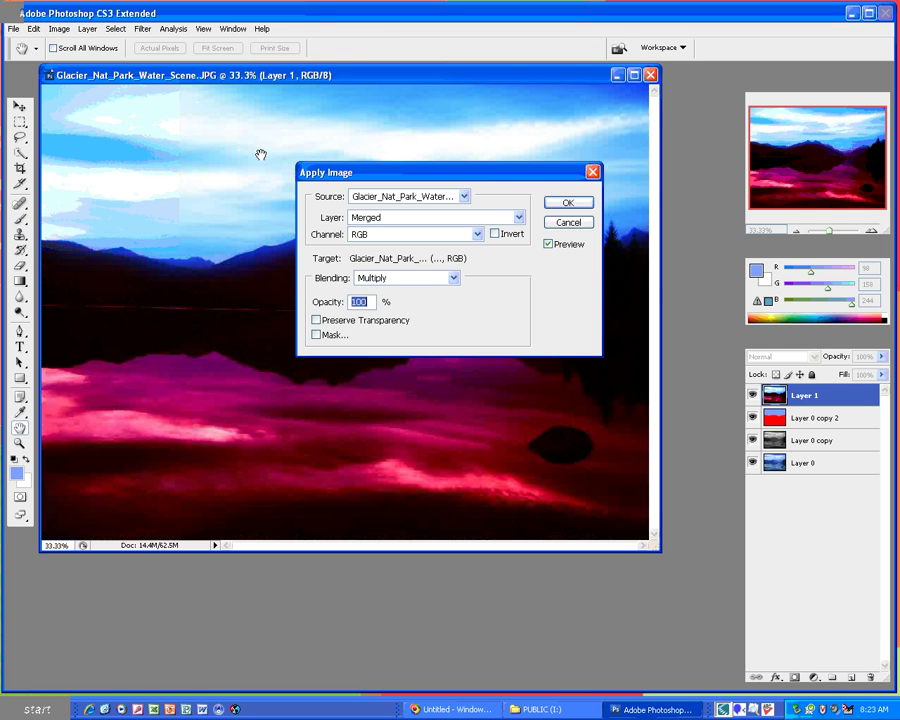
pyautogui.click(565, 200)
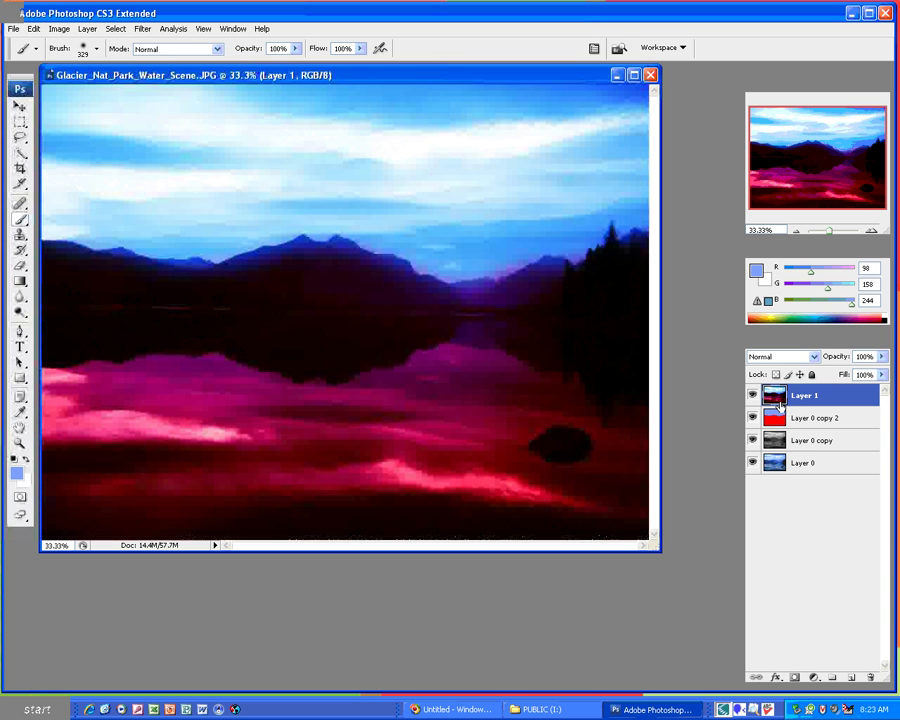
# Apply the Glowing Edges filter to the merged top layer with edge width 8, edge brightness 15 and smoothness 15.
pyautogui.click(145, 30)
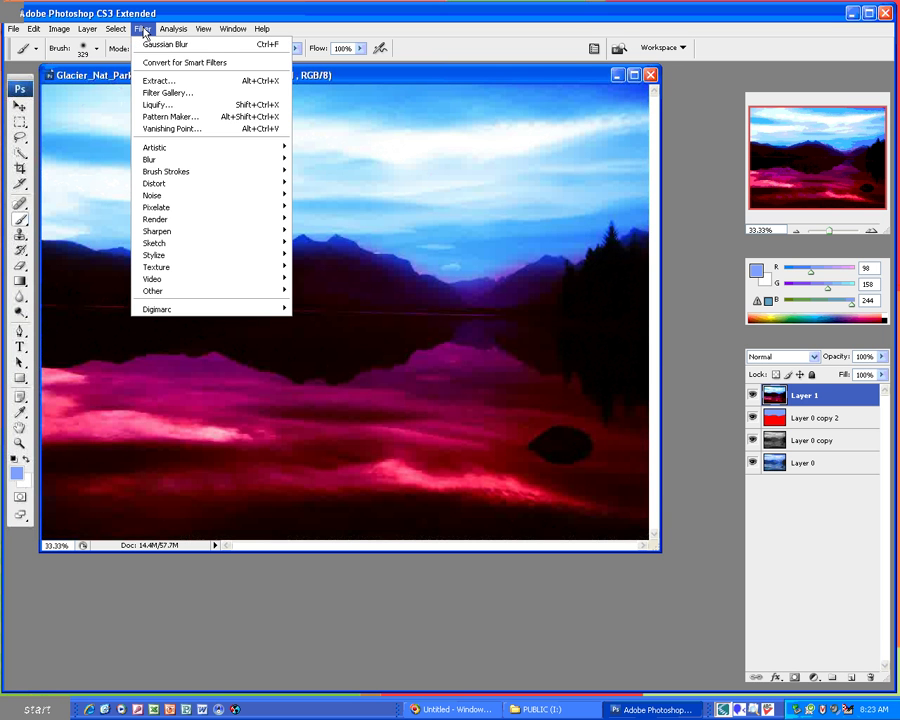
pyautogui.moveTo(187, 256)
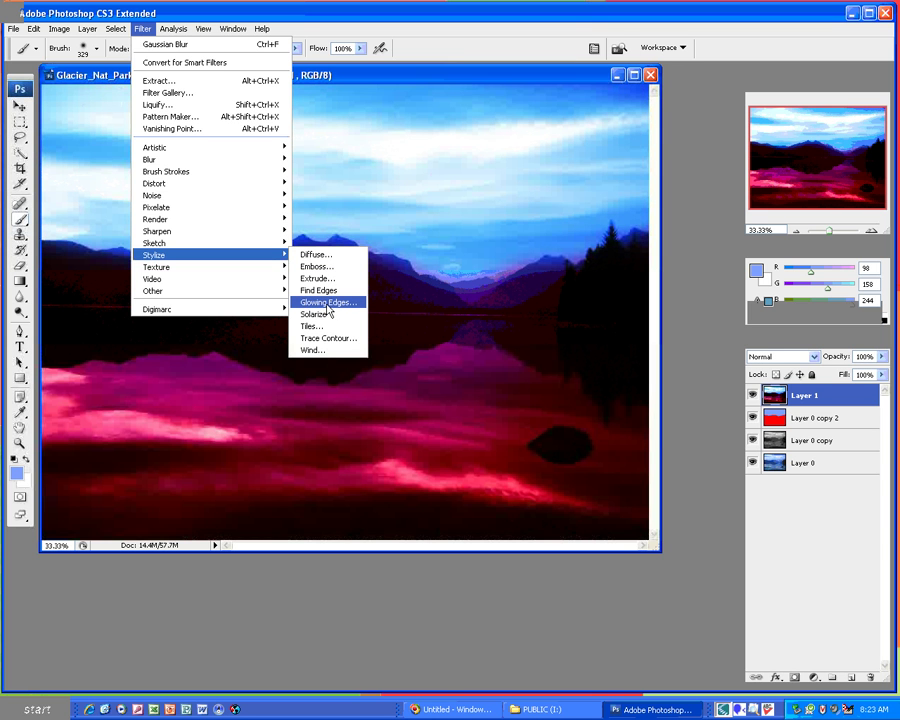
pyautogui.click(327, 304)
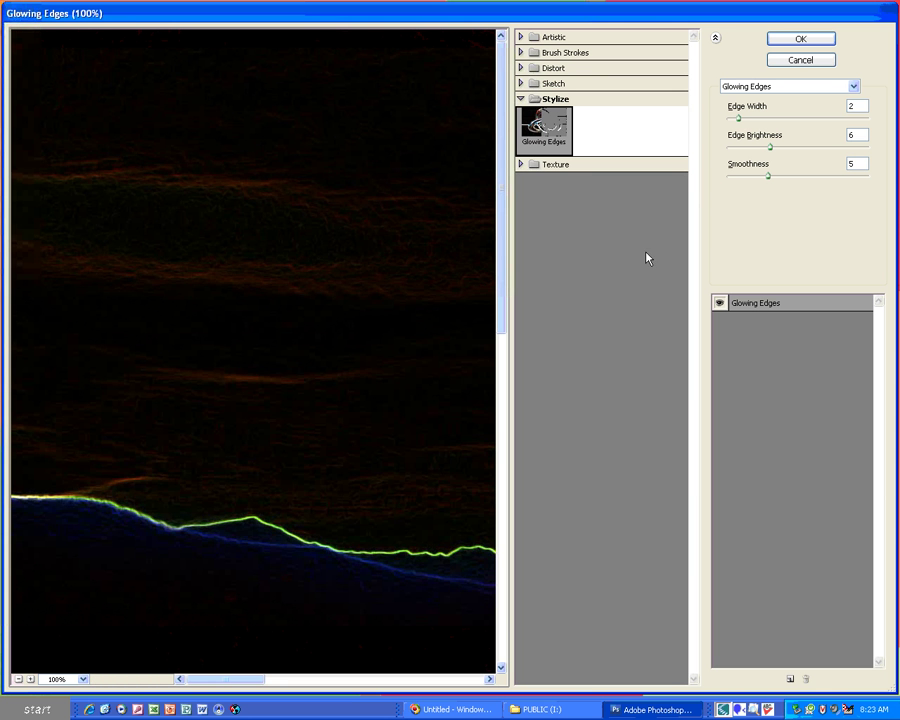
pyautogui.moveTo(738, 118); pyautogui.dragTo(779, 121)
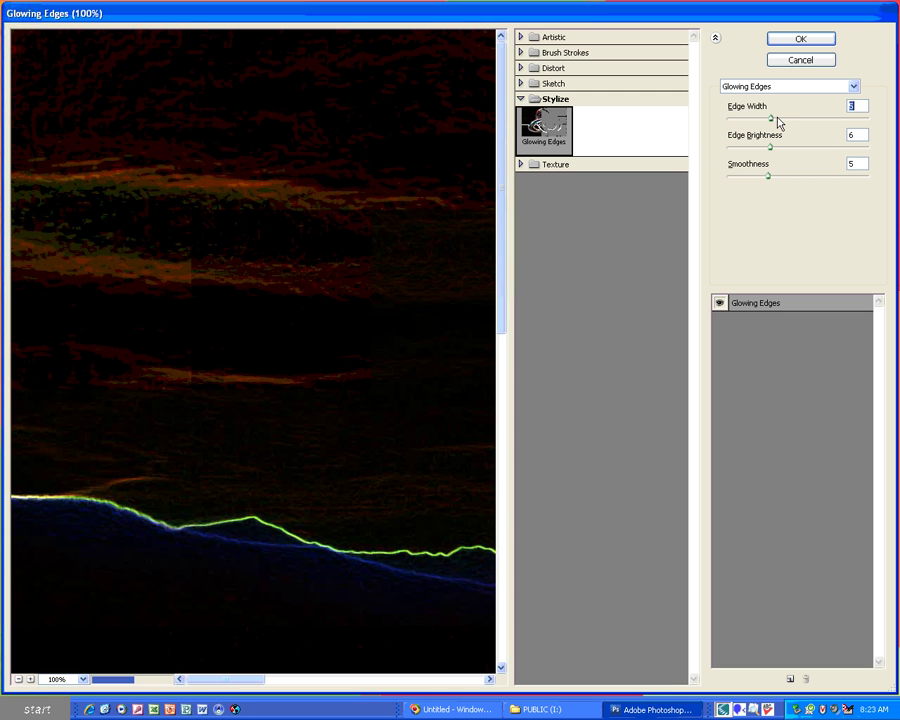
pyautogui.moveTo(778, 121); pyautogui.dragTo(833, 150)
pyautogui.click(770, 177)
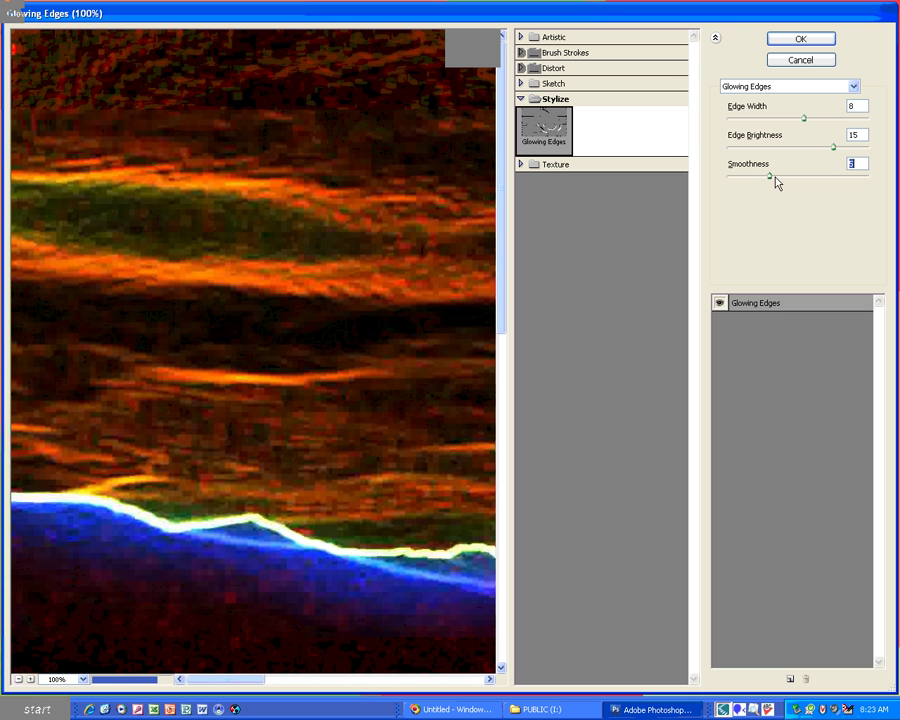
pyautogui.moveTo(770, 177); pyautogui.dragTo(866, 177)
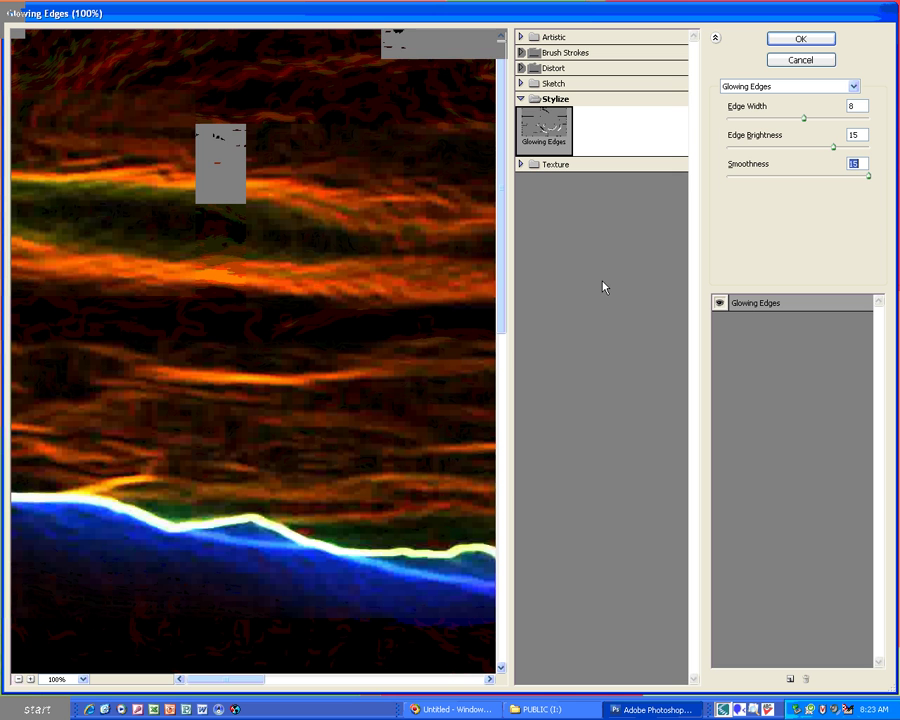
pyautogui.click(799, 40)
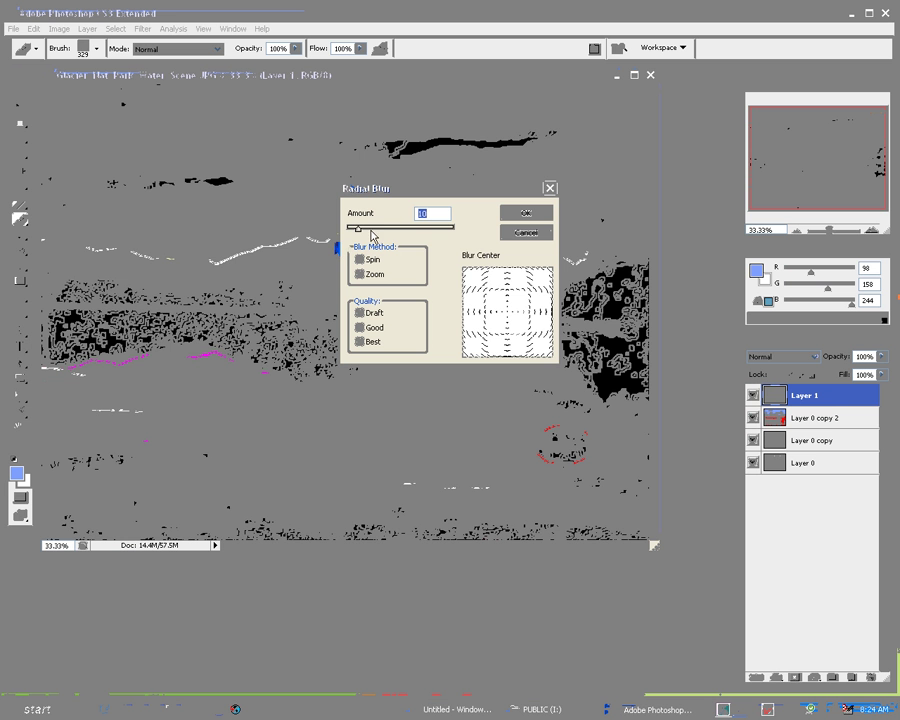
# Apply a Zoom-type Radial Blur to the glowing-edges layer with a raised amount, centred in the image's upper right, and run the same blur again.
pyautogui.moveTo(358, 230); pyautogui.dragTo(414, 233)
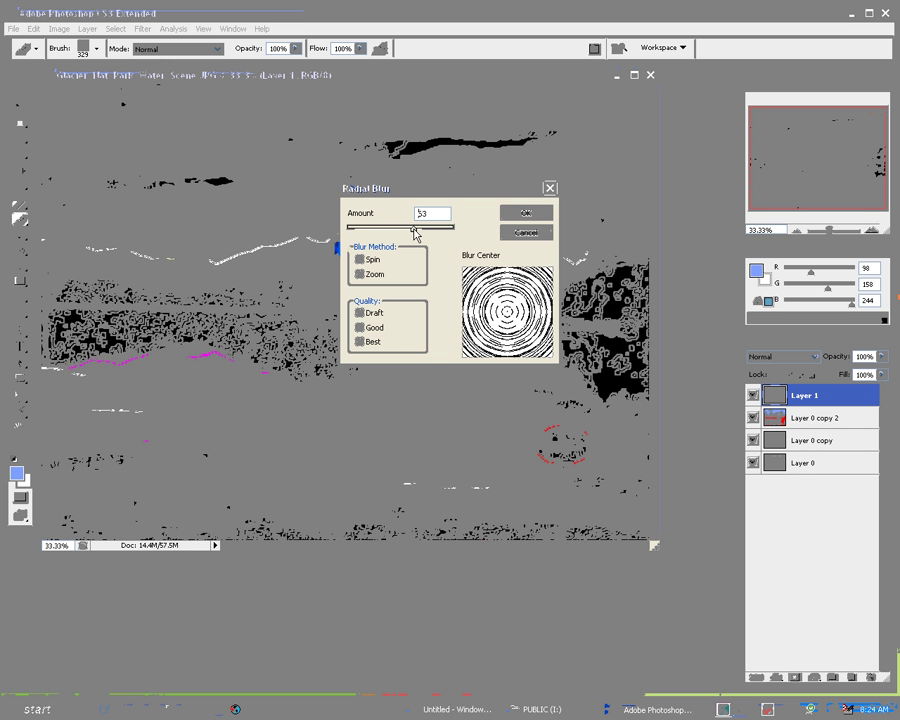
pyautogui.moveTo(461, 187); pyautogui.dragTo(178, 191)
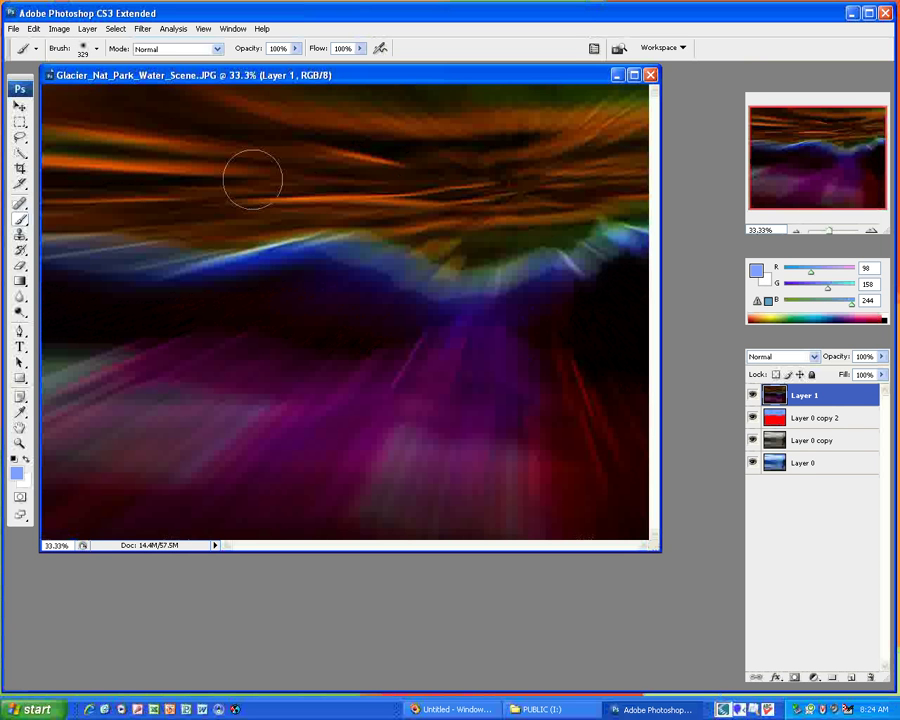
pyautogui.click(142, 28)
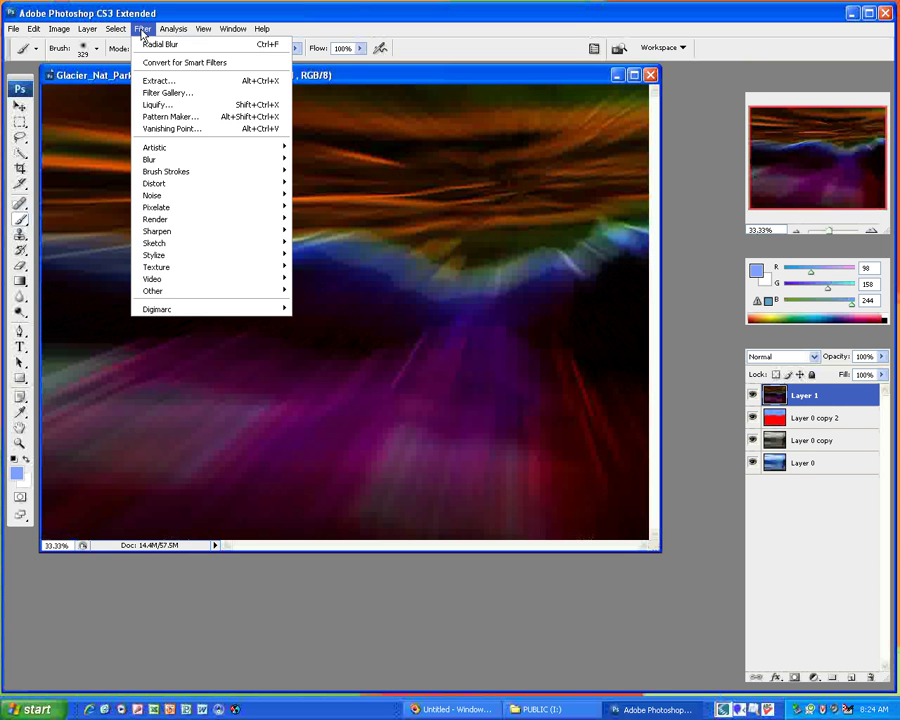
pyautogui.click(158, 45)
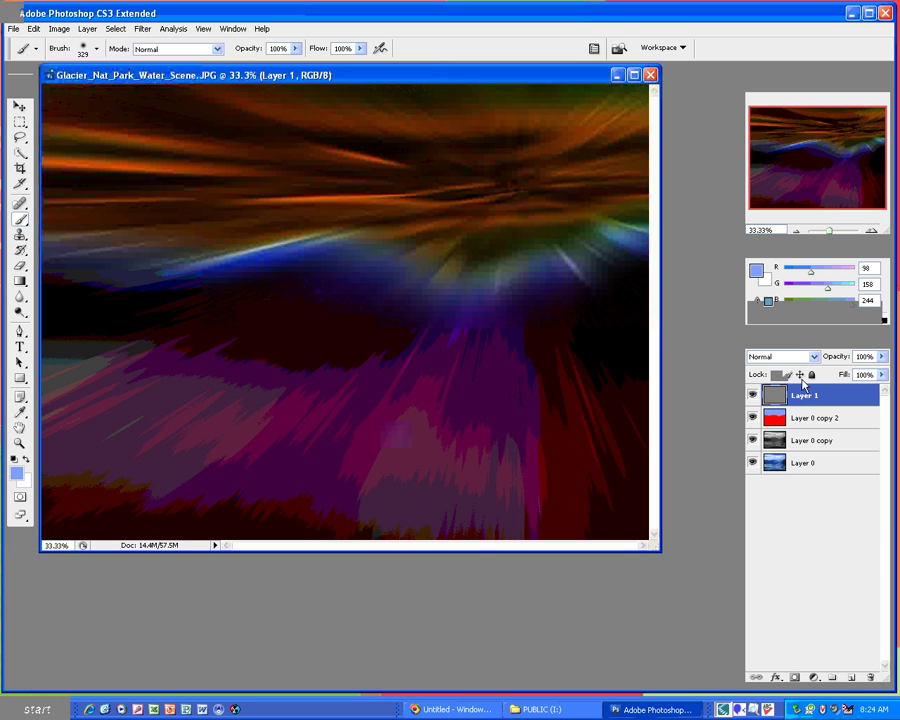
# Set the blurred glowing-edges layer's blend mode to Screen.
pyautogui.click(815, 357)
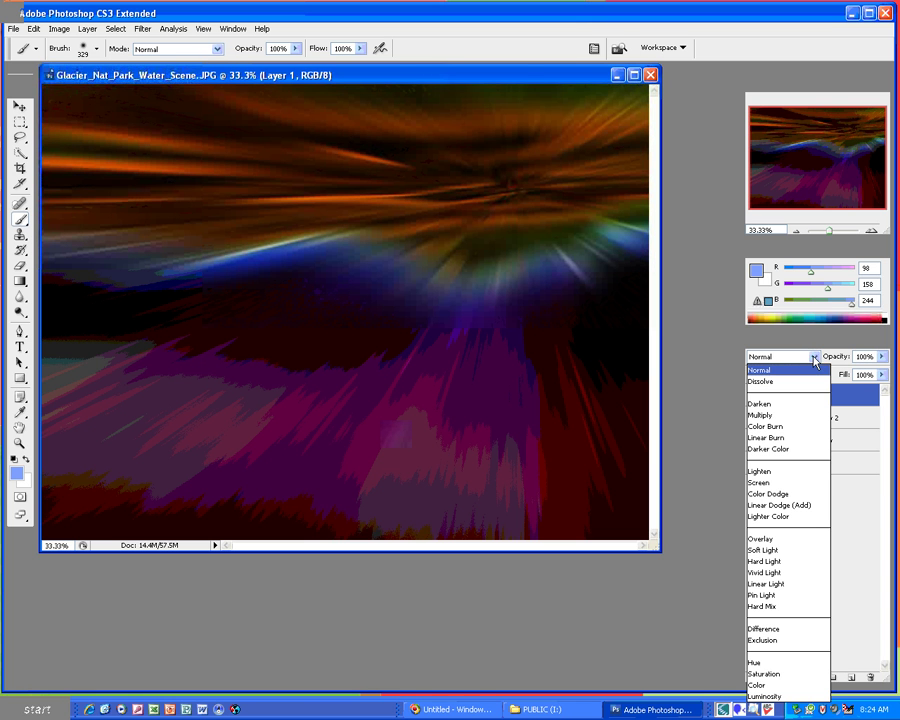
pyautogui.click(810, 486)
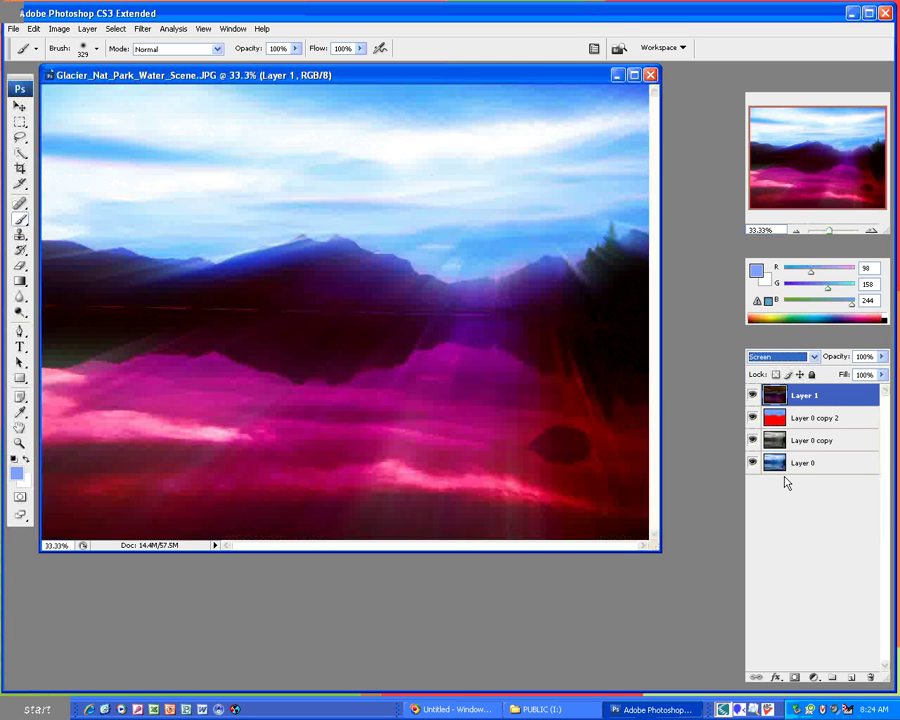